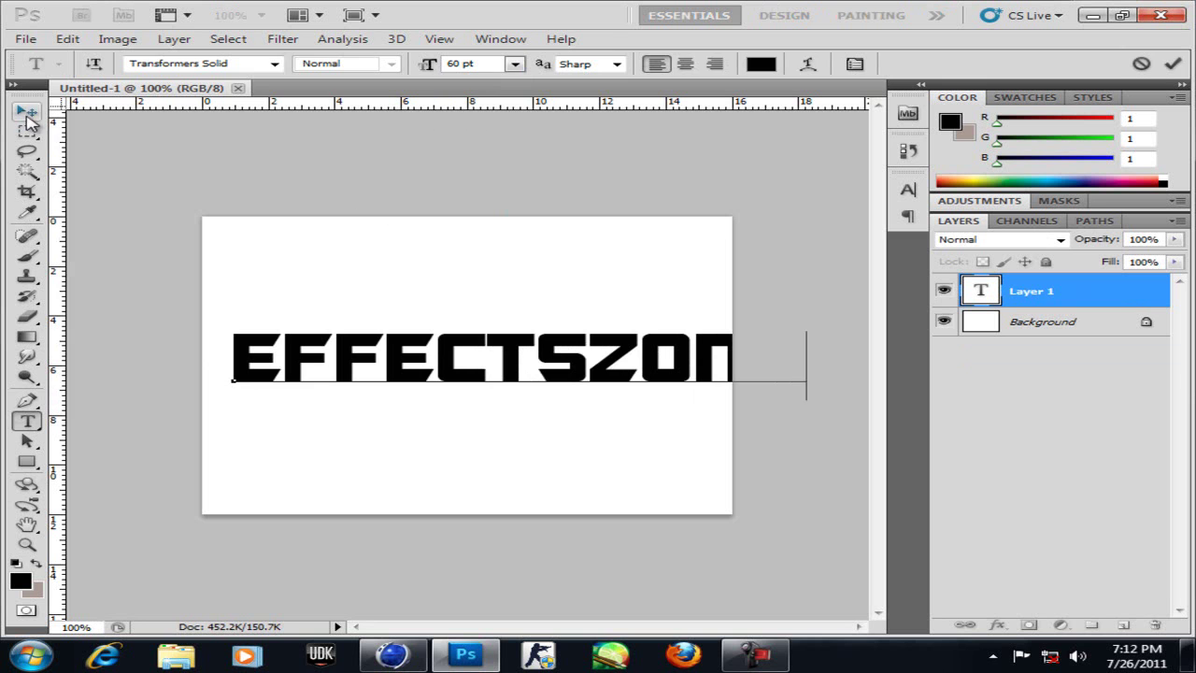
Step: Scale the EFFECTSZONE text proportionally to about 88% and position it within the white canvas
left_click_drag(385, 370, 338, 374)
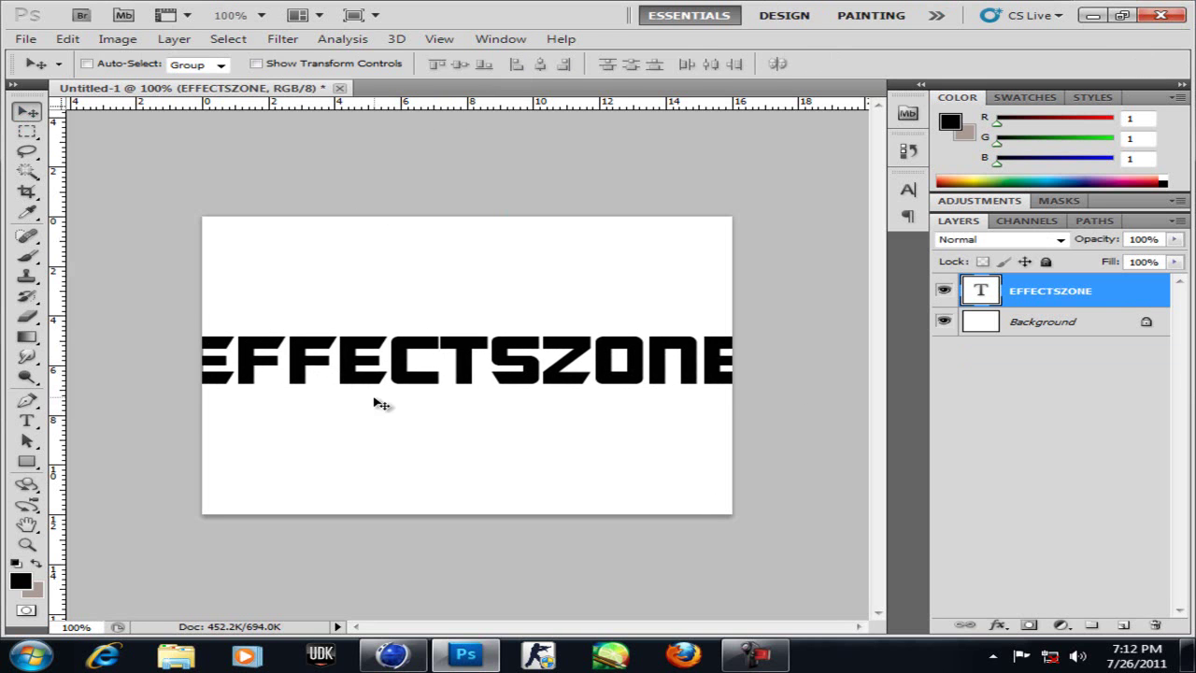
key("ctrl+t")
left_click_drag(758, 402, 726, 398, "alt+shift")
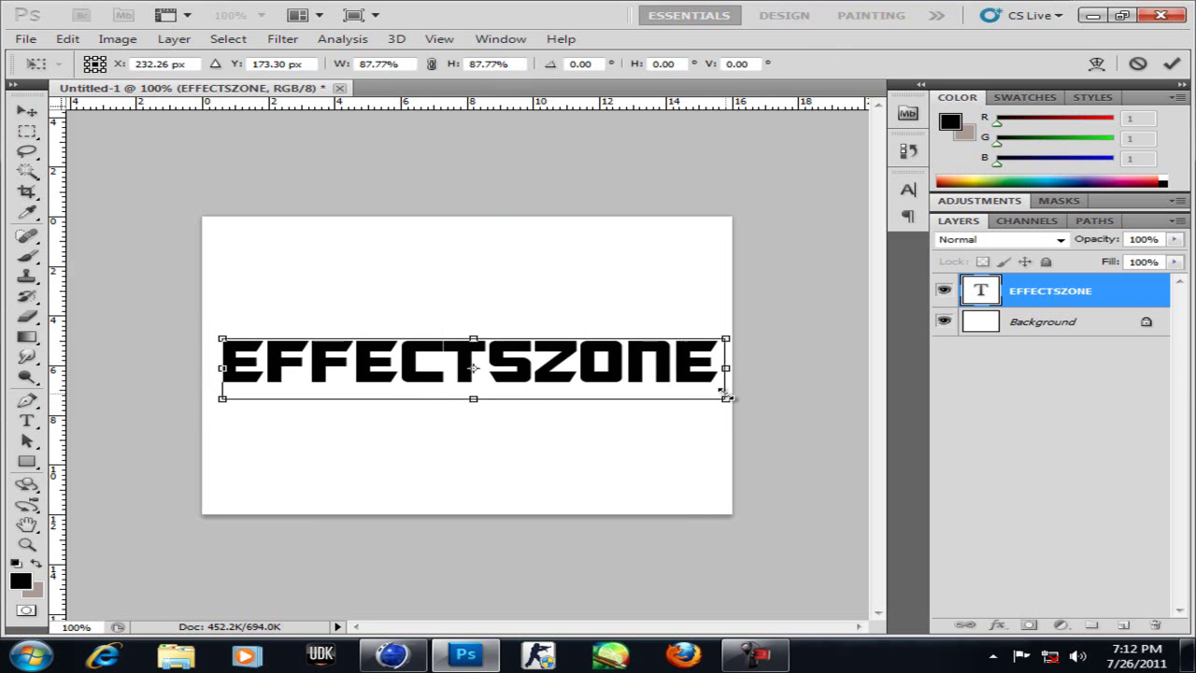
left_click(28, 111)
left_click(459, 256)
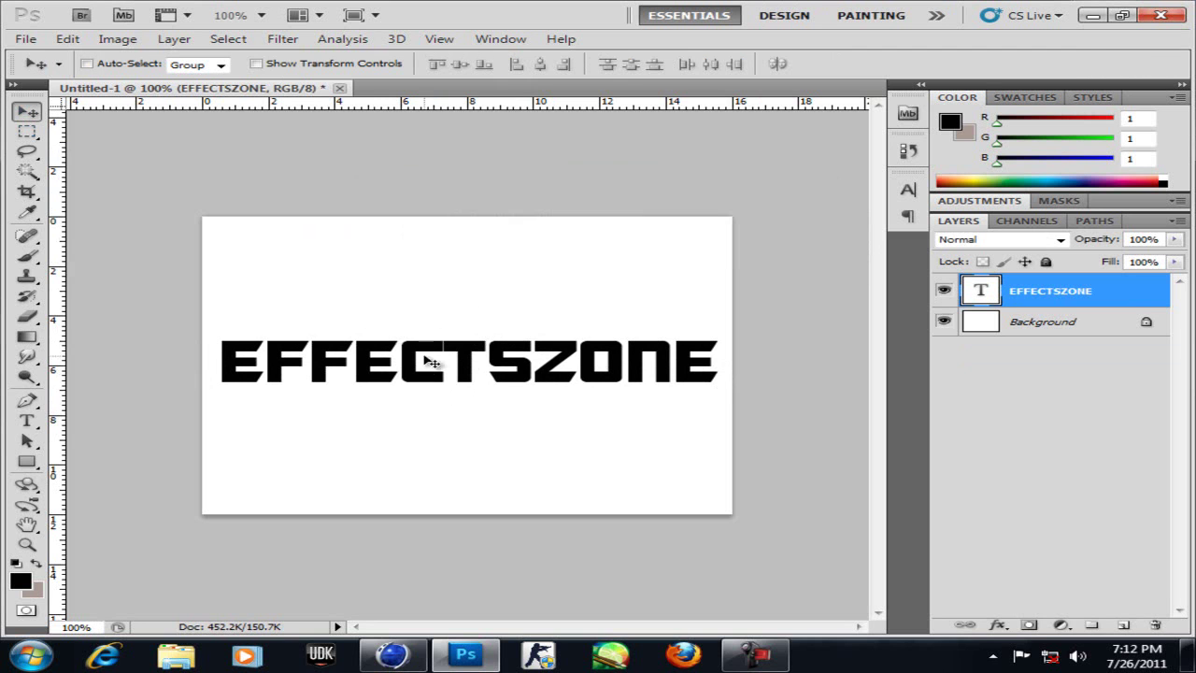
left_click_drag(421, 362, 420, 367)
key("shift+Right")
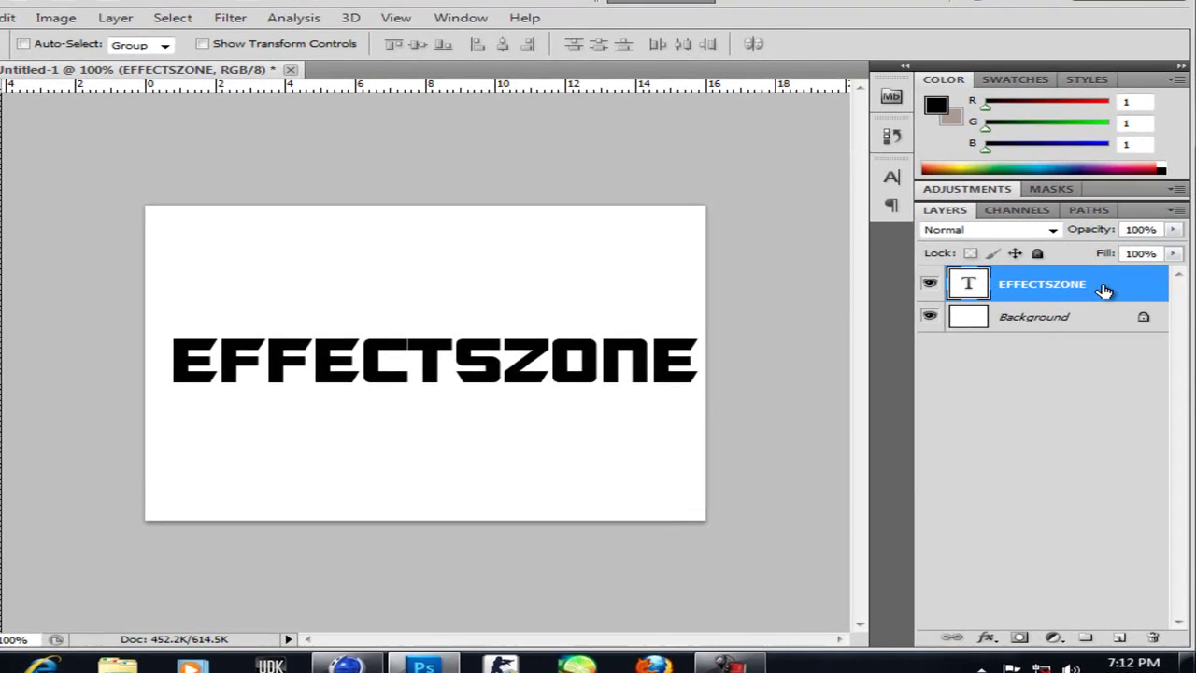
Step: Create a work path from the EFFECTSZONE text layer and check it in the list of paths
right_click(1073, 301)
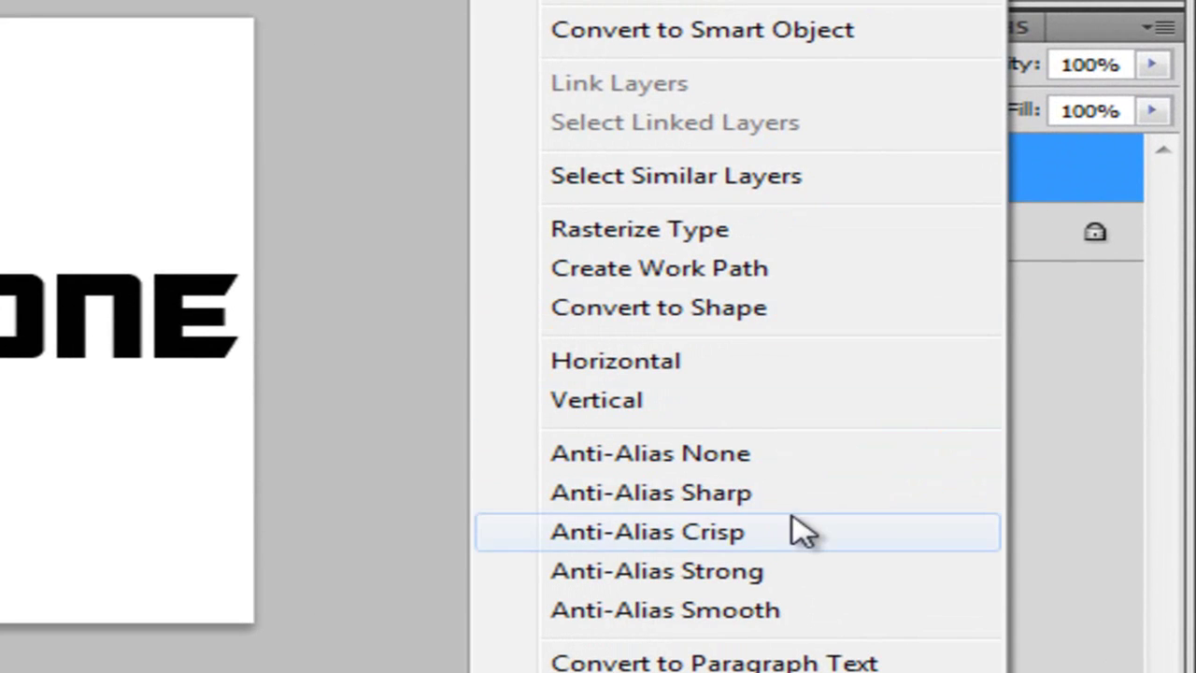
left_click(708, 270)
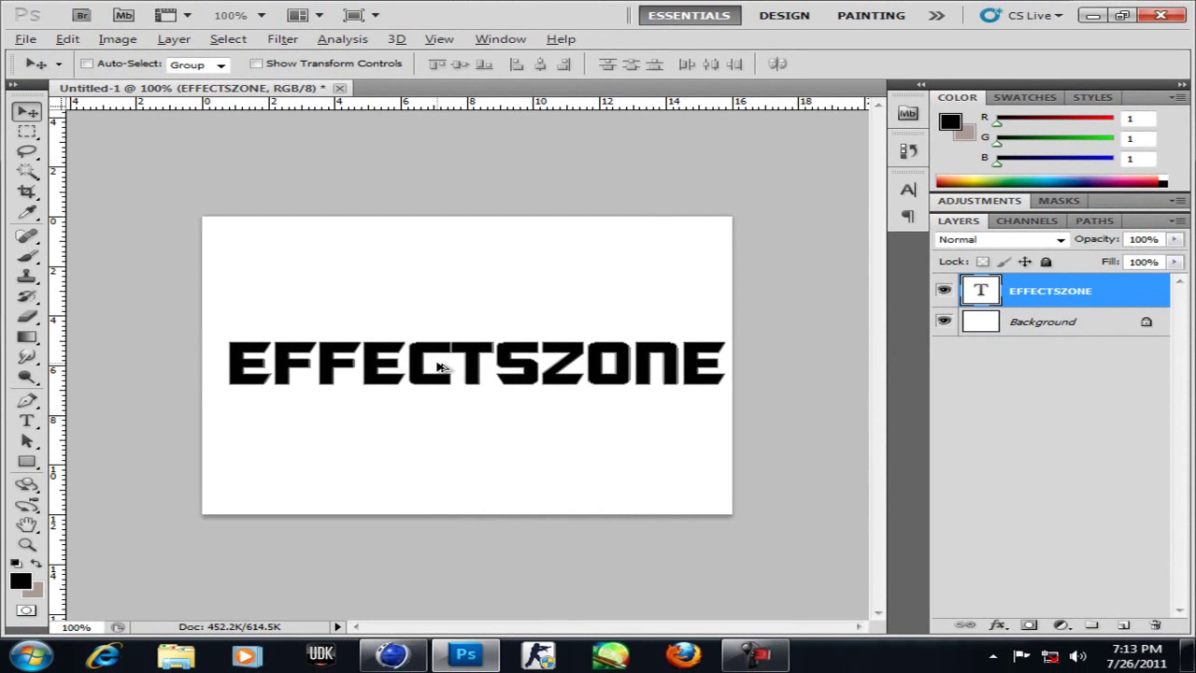
scroll(440, 367, "up", 4, "alt")
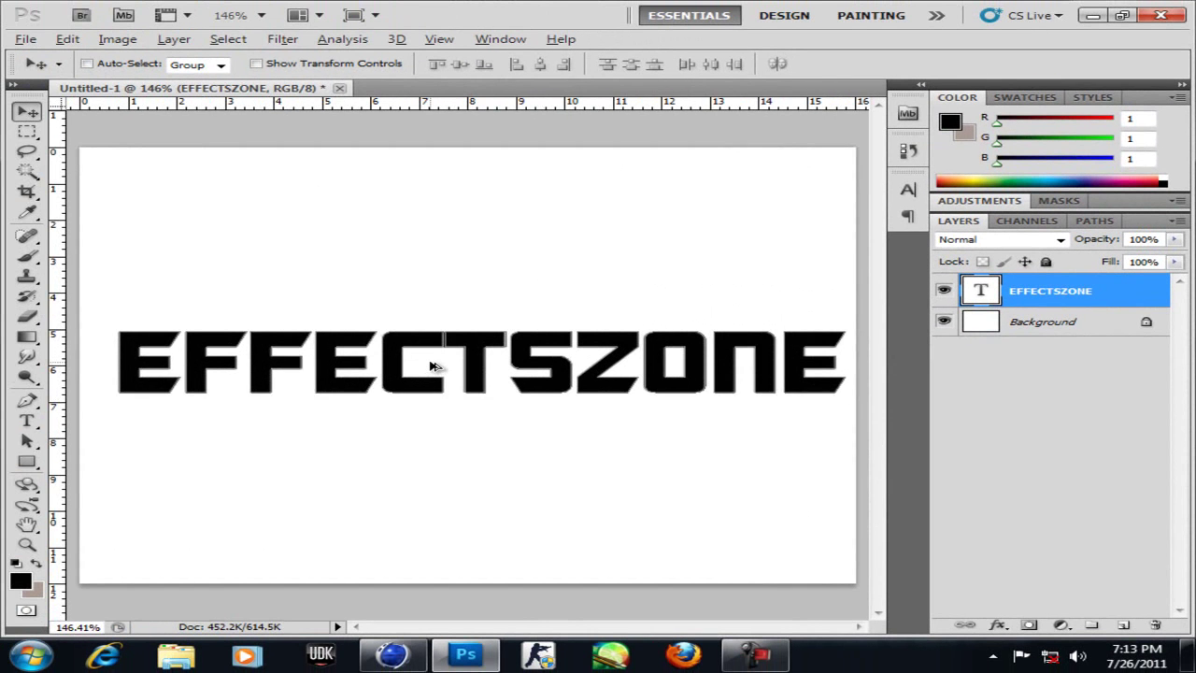
scroll(433, 365, "down", 1, "alt")
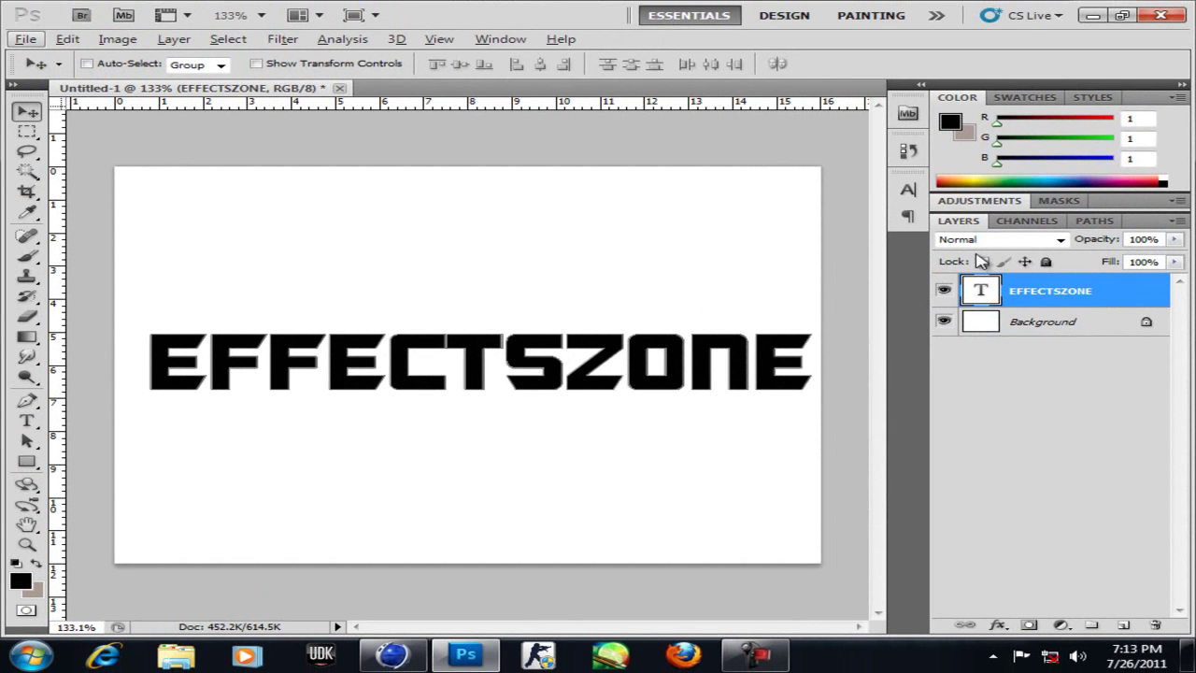
scroll(502, 371, "down", 1, "alt")
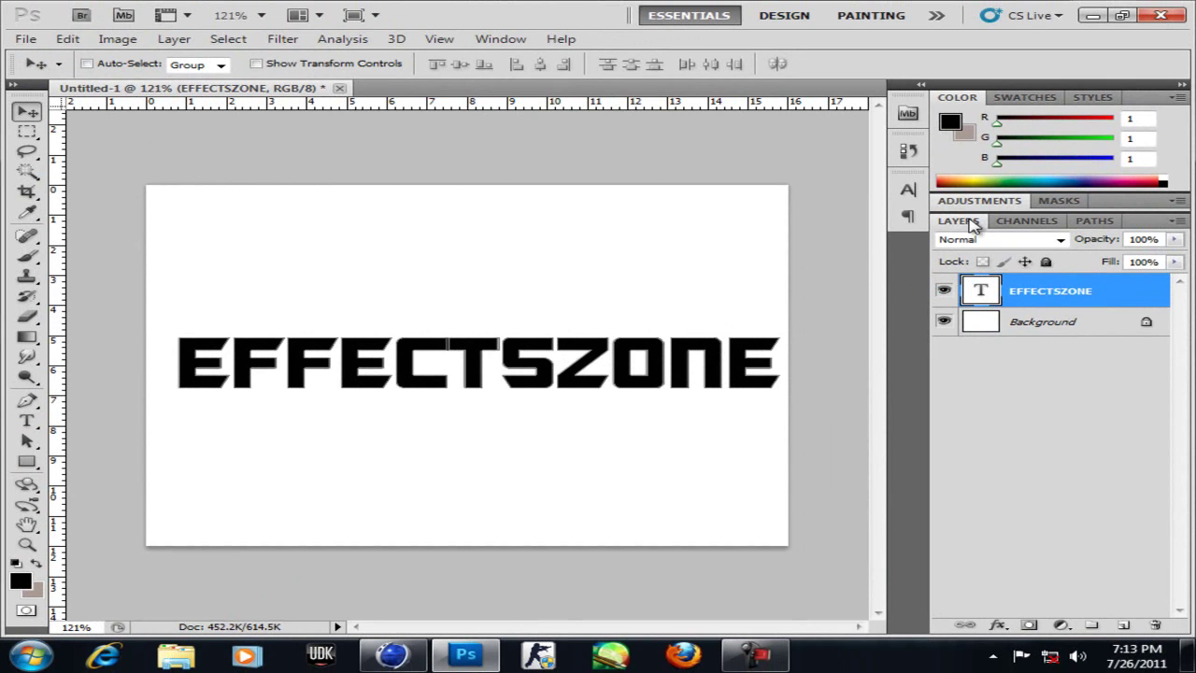
left_click(1095, 220)
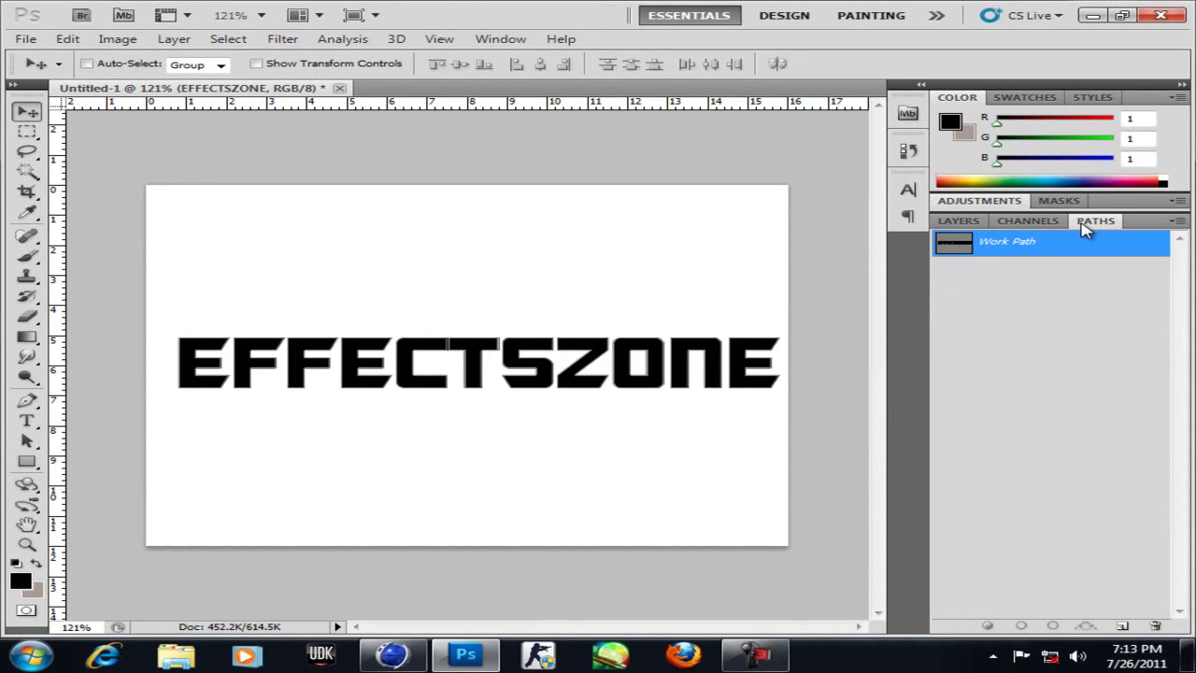
left_click(502, 40)
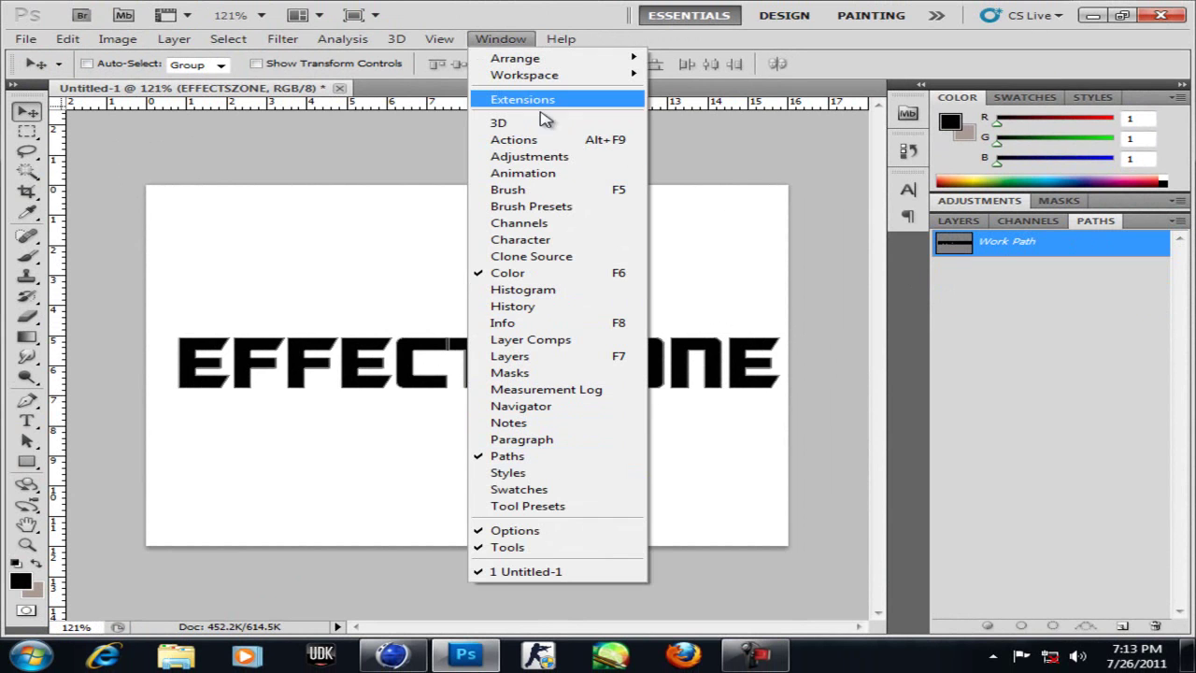
left_click(504, 39)
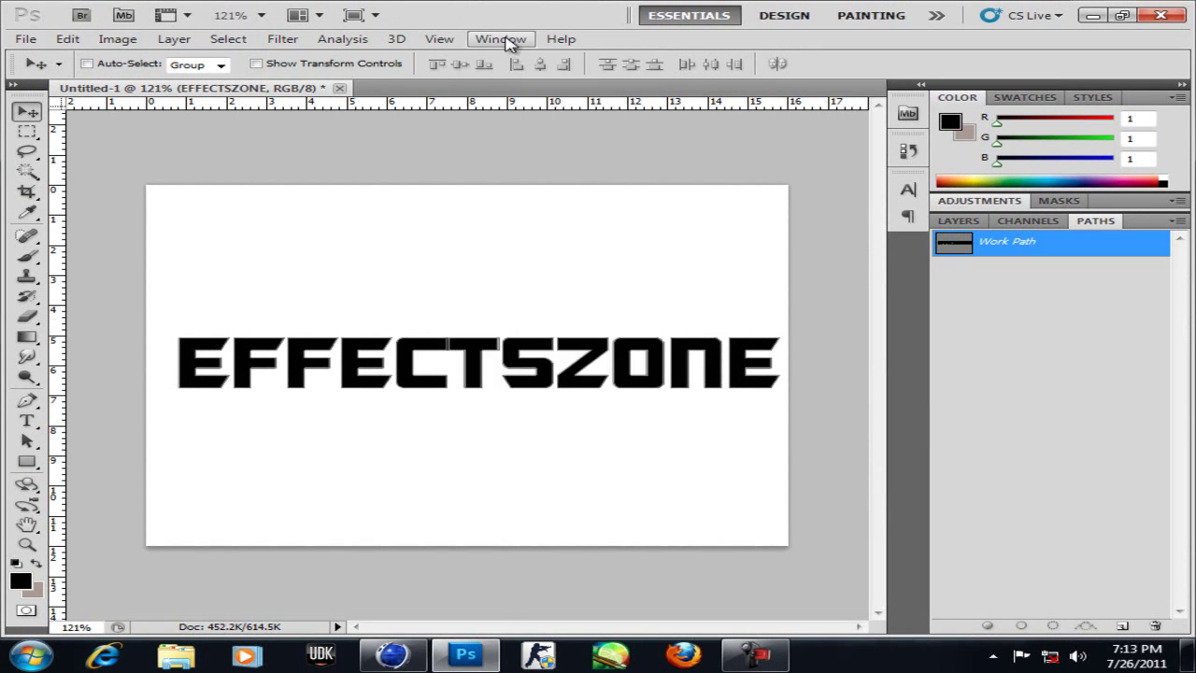
left_click(962, 222)
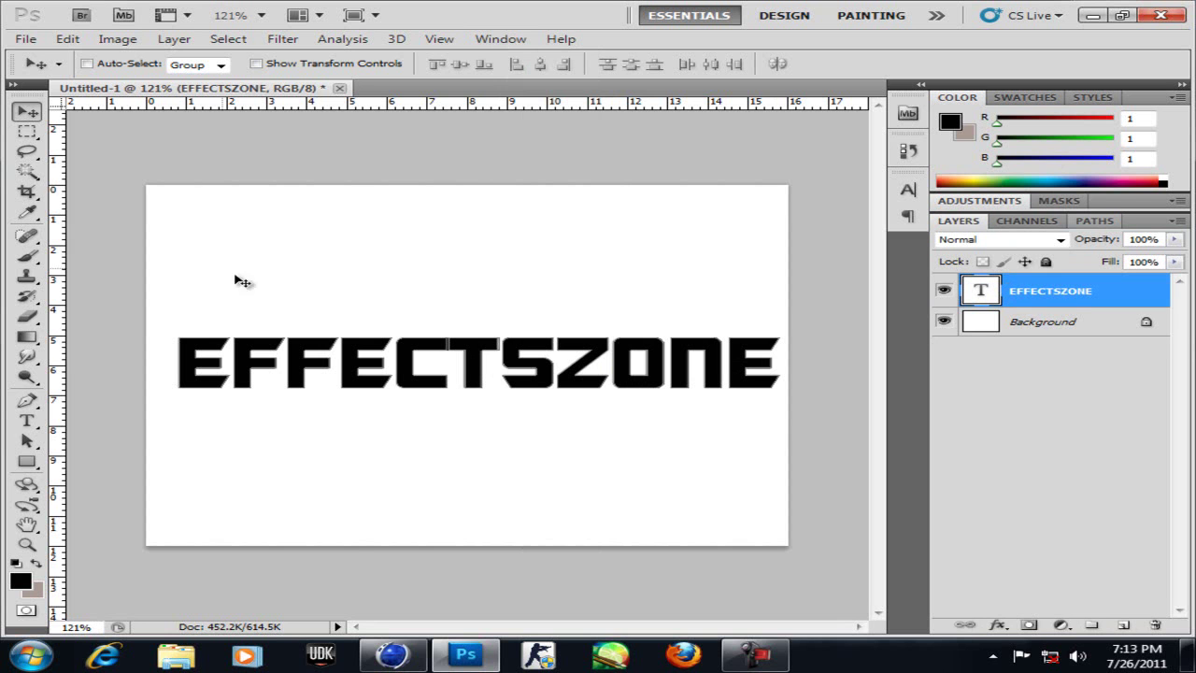
left_click(26, 38)
mouse_move(98, 422)
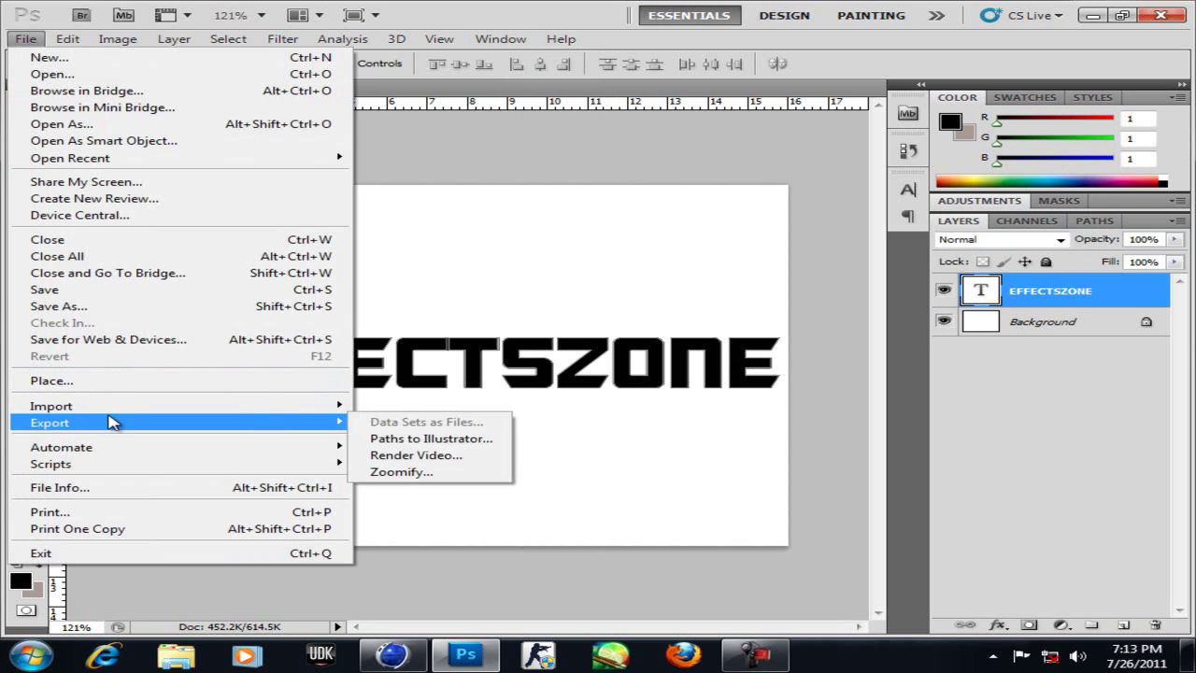
left_click(396, 439)
left_click(725, 252)
Step: Load the EFFECTSZONE letters as a selection and make a work path from it with a 1.0-pixel tolerance
left_click(27, 132)
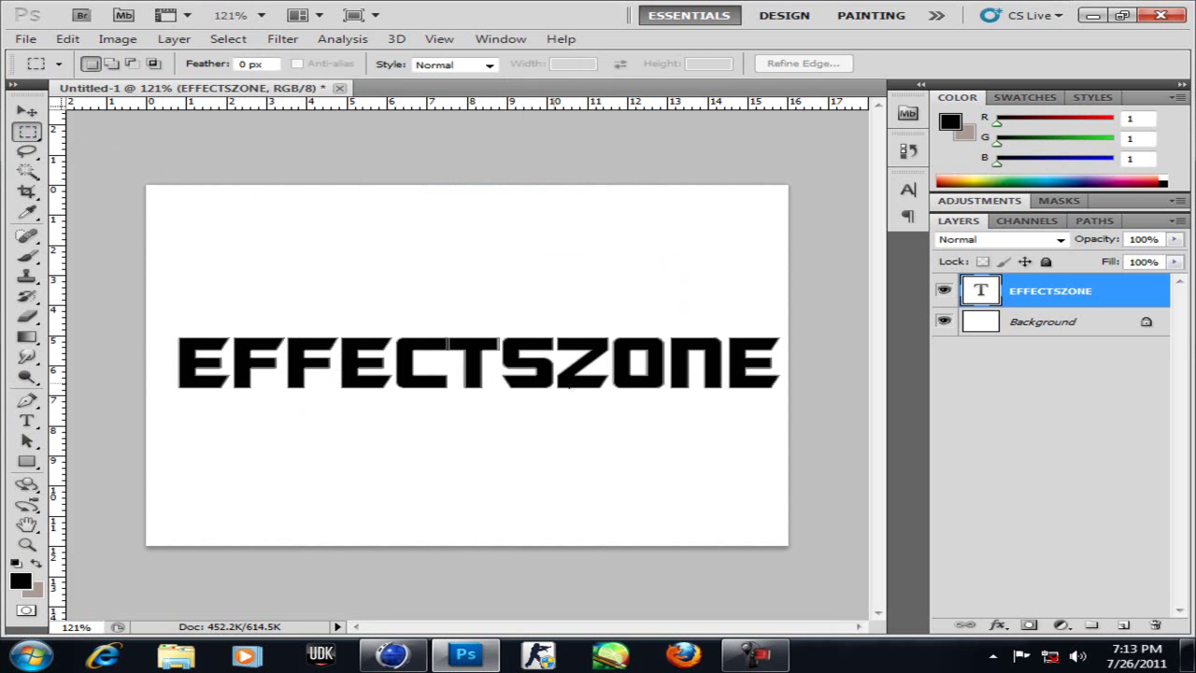
left_click(980, 293, "ctrl")
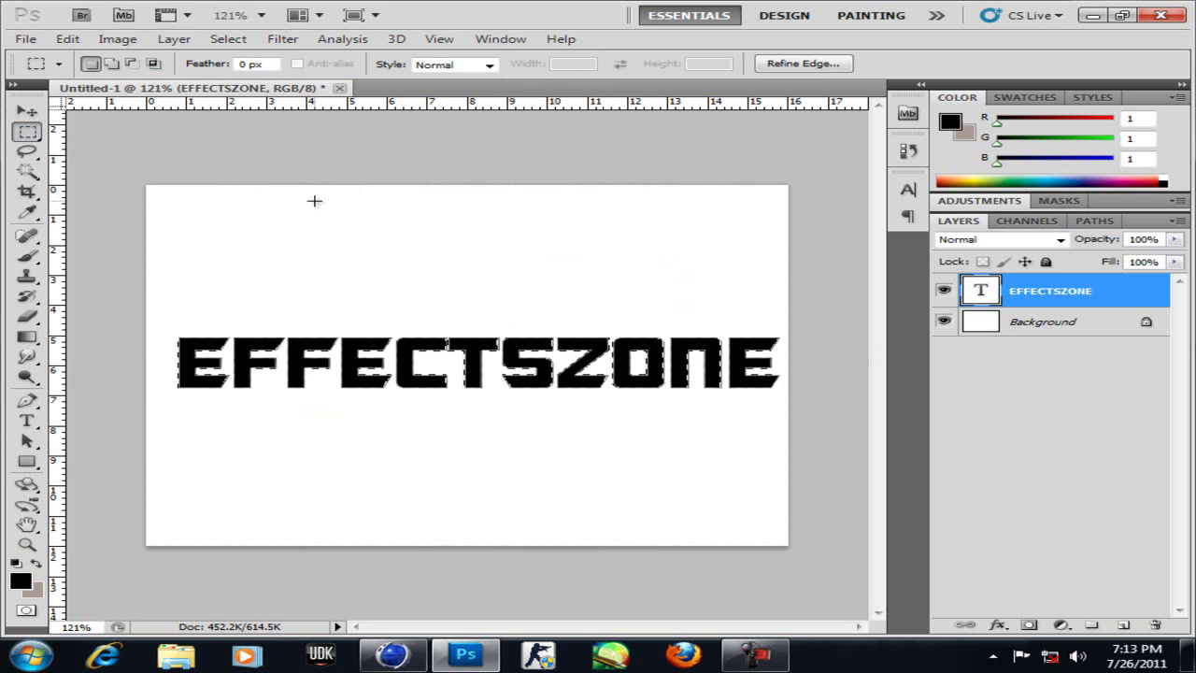
right_click(393, 238)
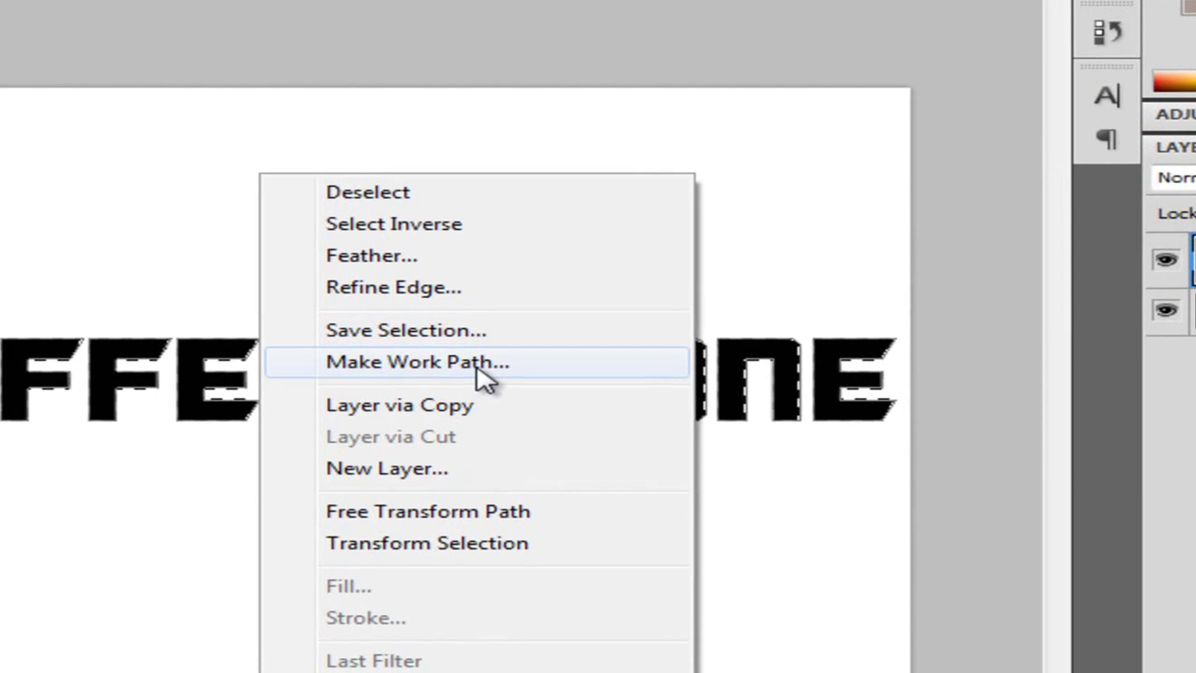
left_click(480, 369)
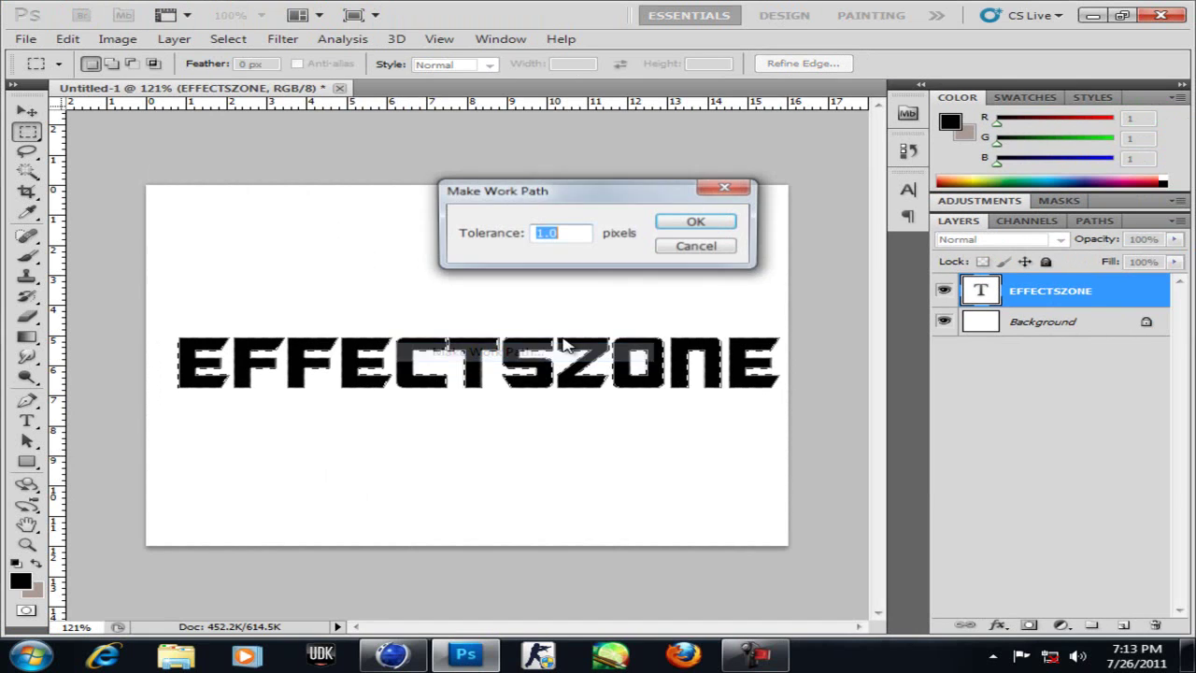
left_click(701, 224)
Step: Examine how closely the work path follows the letter outlines and check its entry among the paths
scroll(495, 367, "up", 2, "alt")
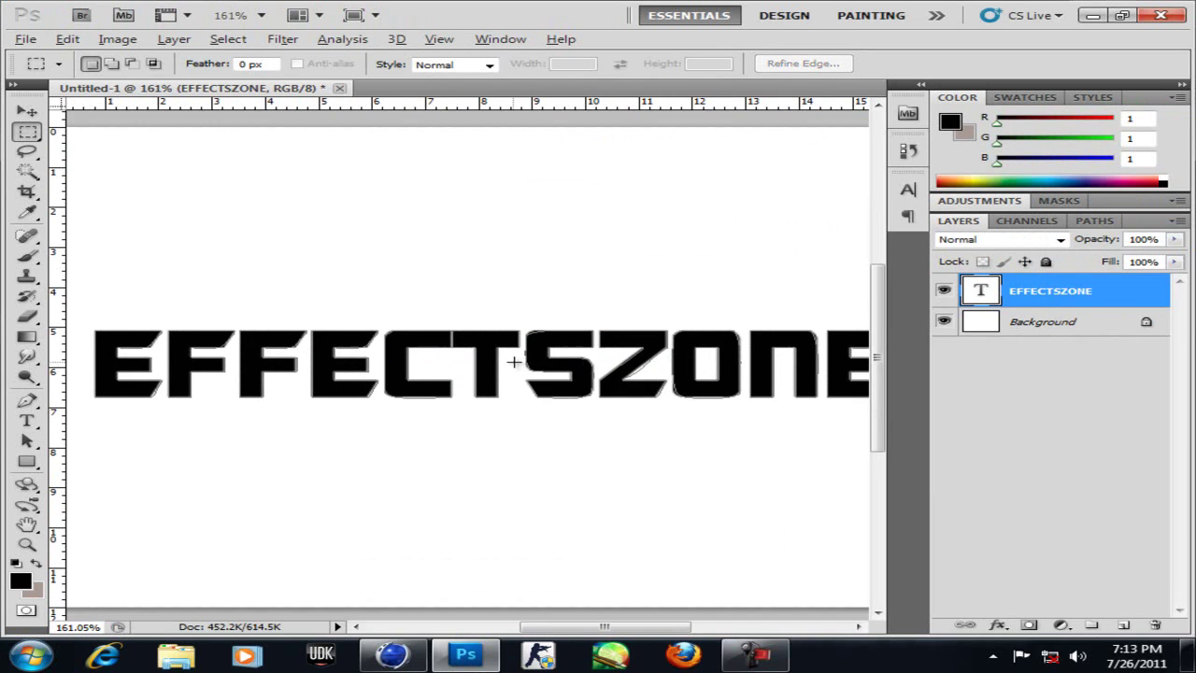
scroll(547, 351, "up", 2, "alt")
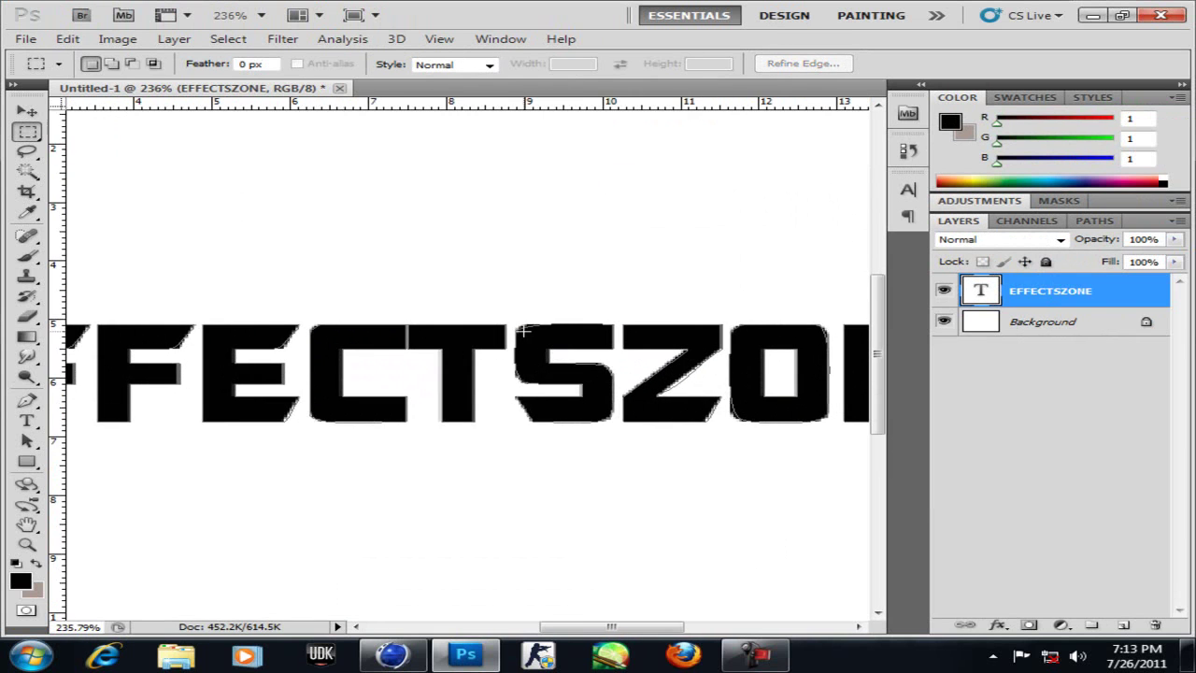
scroll(543, 368, "down", 2, "alt")
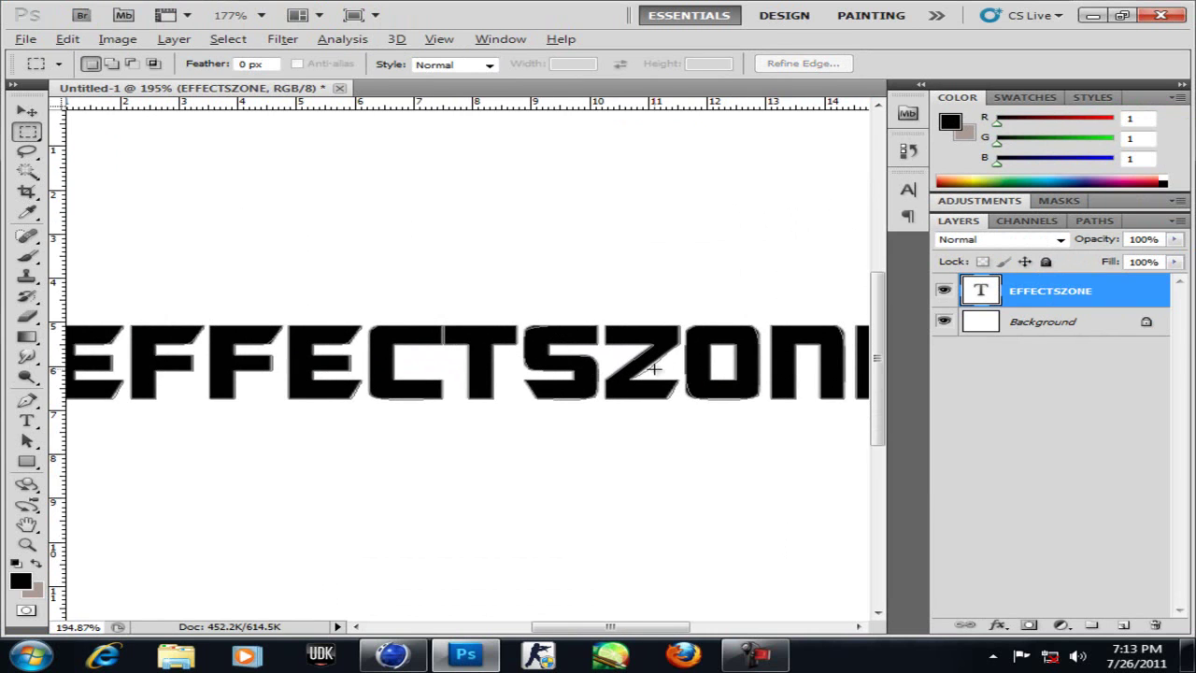
scroll(654, 368, "up", 1, "alt")
scroll(560, 383, "down", 1, "alt")
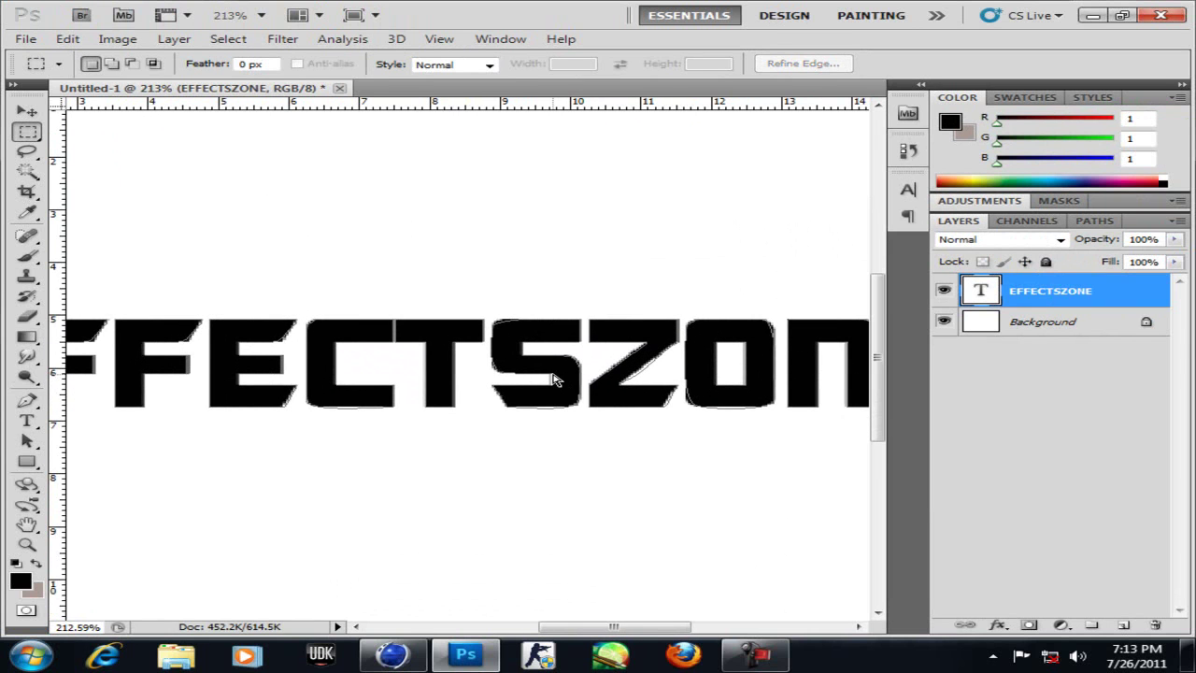
scroll(505, 369, "down", 1, "alt")
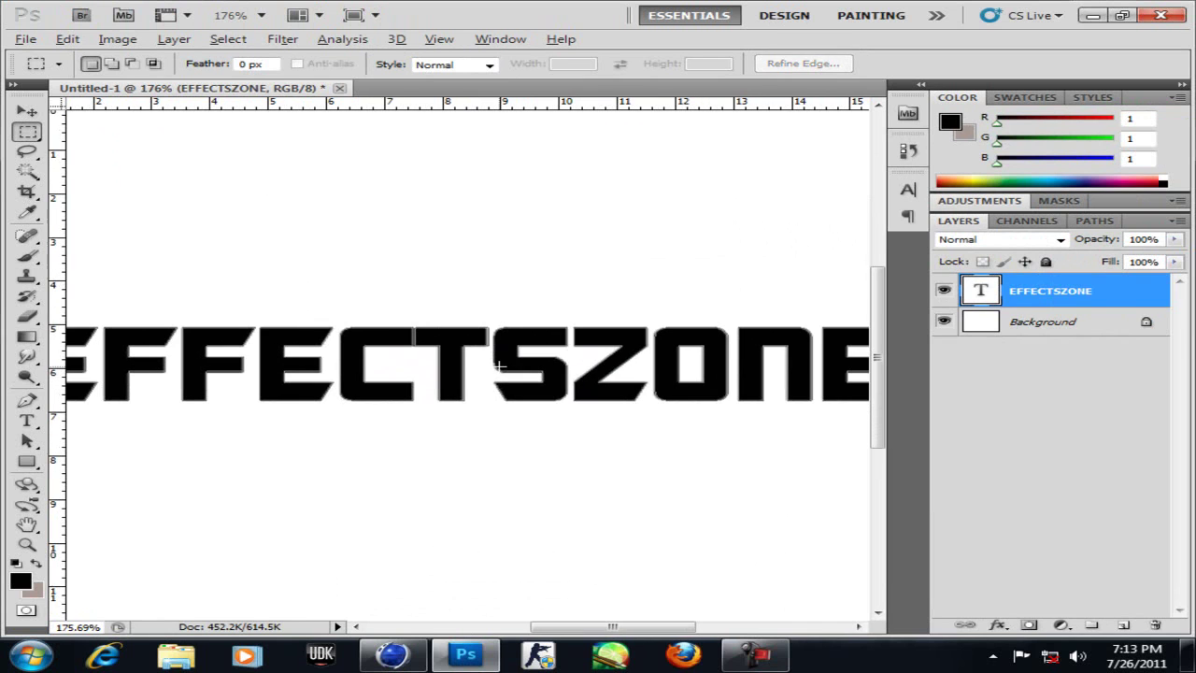
right_click(1040, 295)
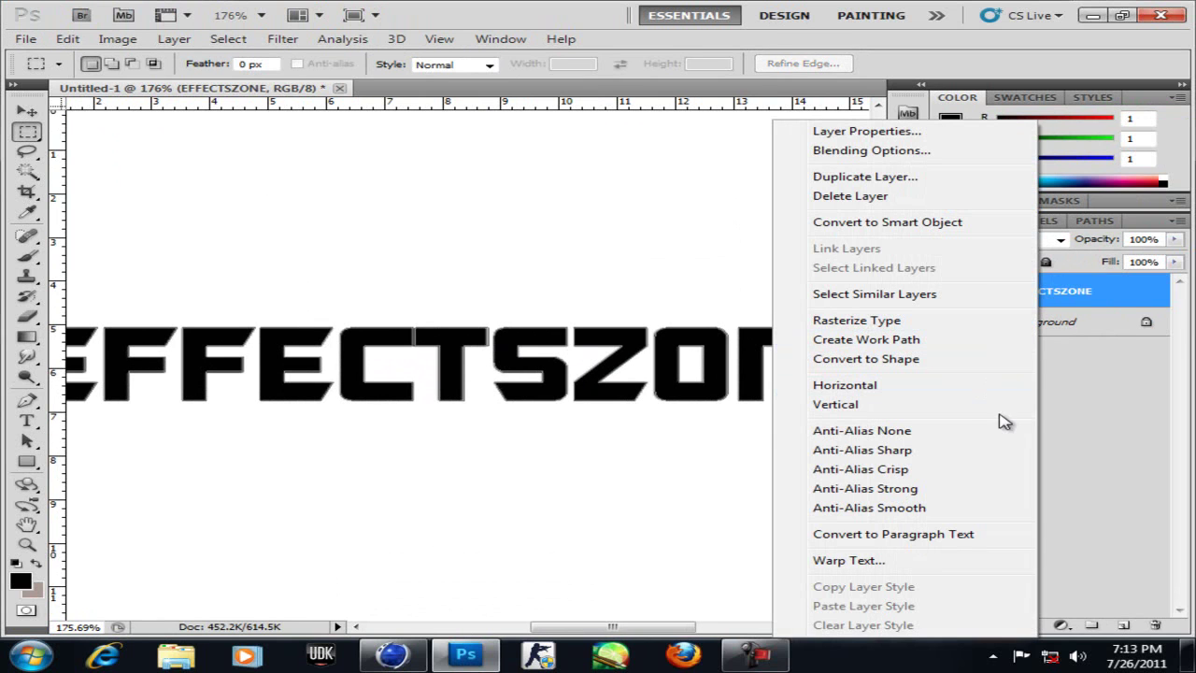
left_click(1111, 296)
left_click(1094, 221)
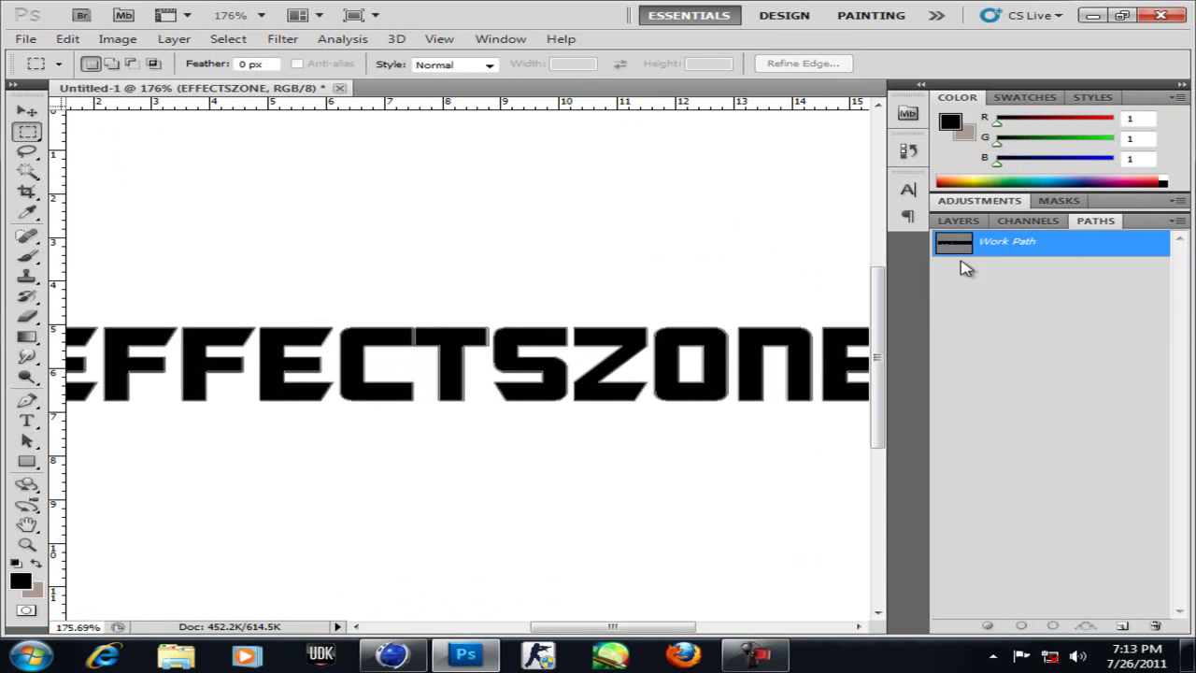
left_click(960, 222)
scroll(451, 295, "down", 4, "alt")
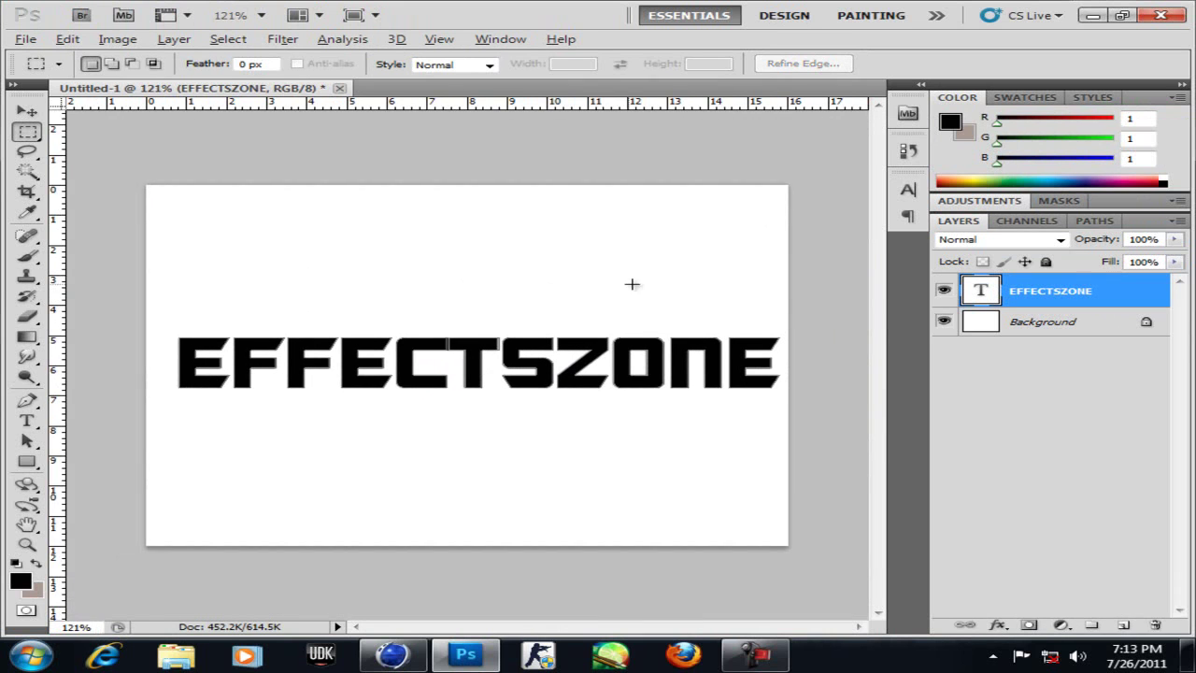
scroll(575, 321, "up", 2, "alt")
left_click(25, 39)
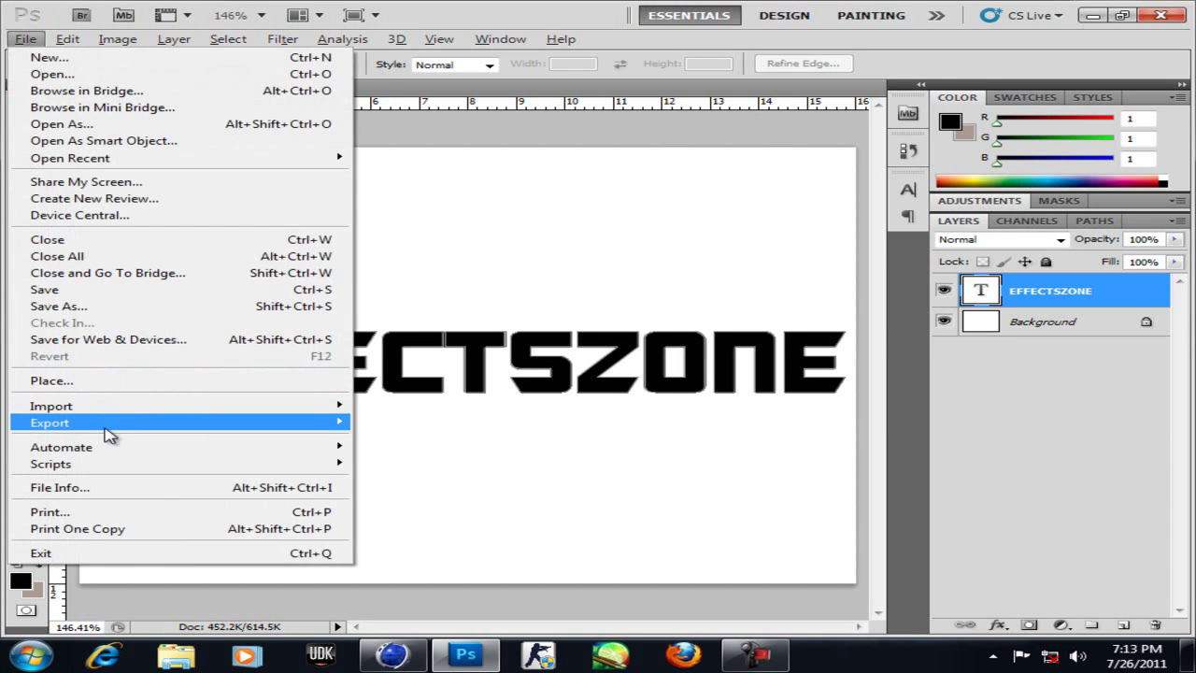
mouse_move(107, 425)
left_click(387, 439)
left_click(752, 225)
left_click(94, 119)
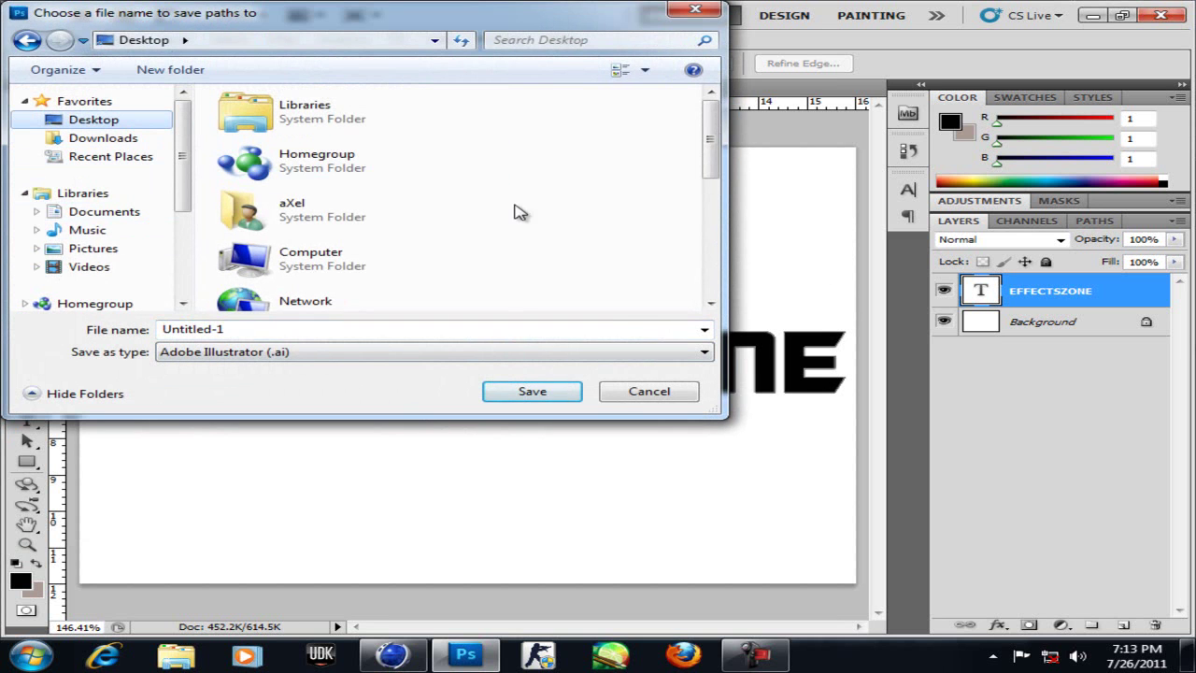
left_click(679, 392)
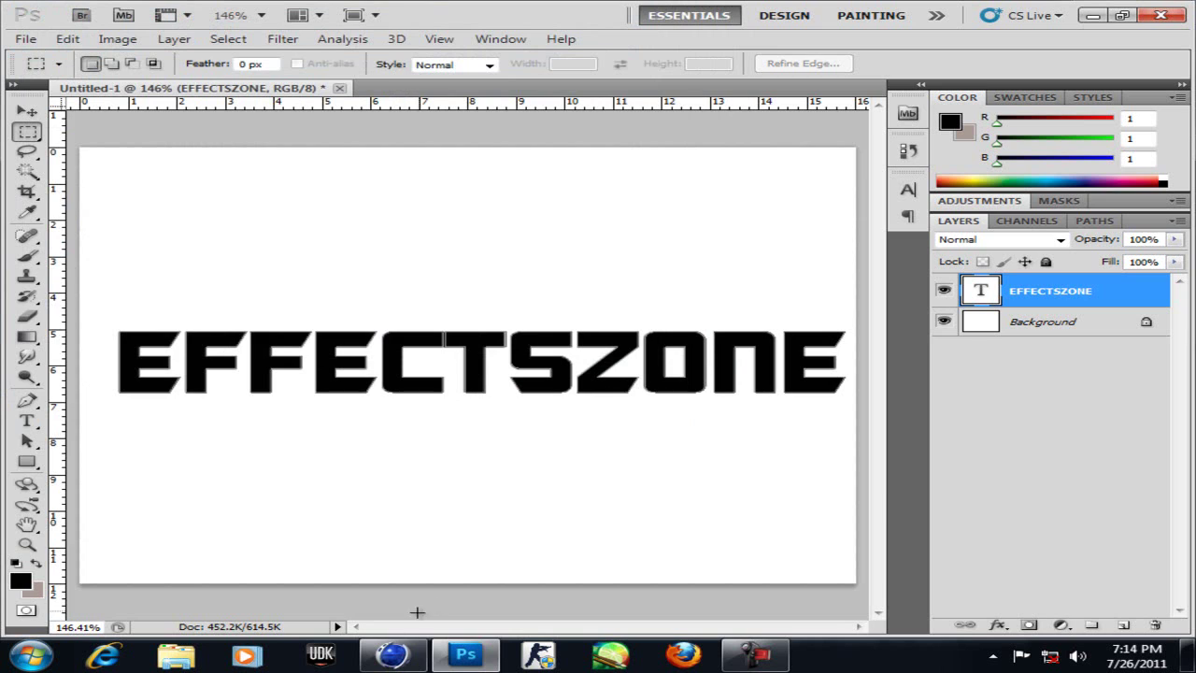
Step: Switch to CINEMA 4D and open EZ.ai from the Desktop, importing it at a scale of 5 centimeters with Connect Splines enabled
left_click(392, 654)
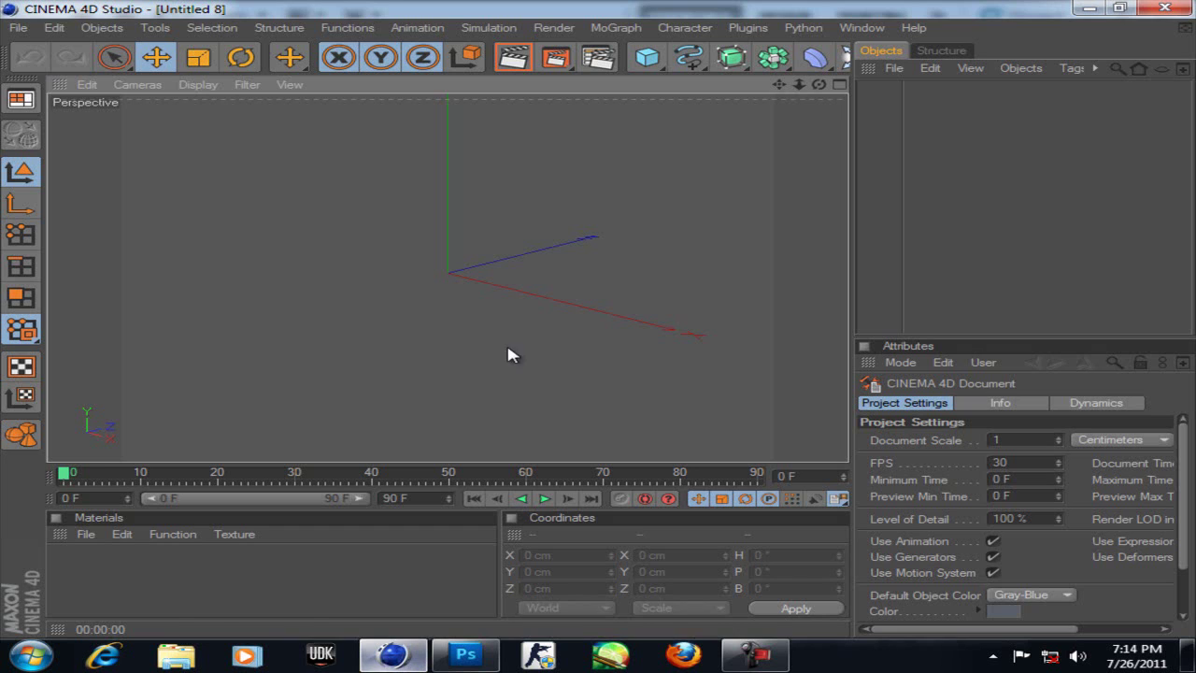
left_click(17, 33)
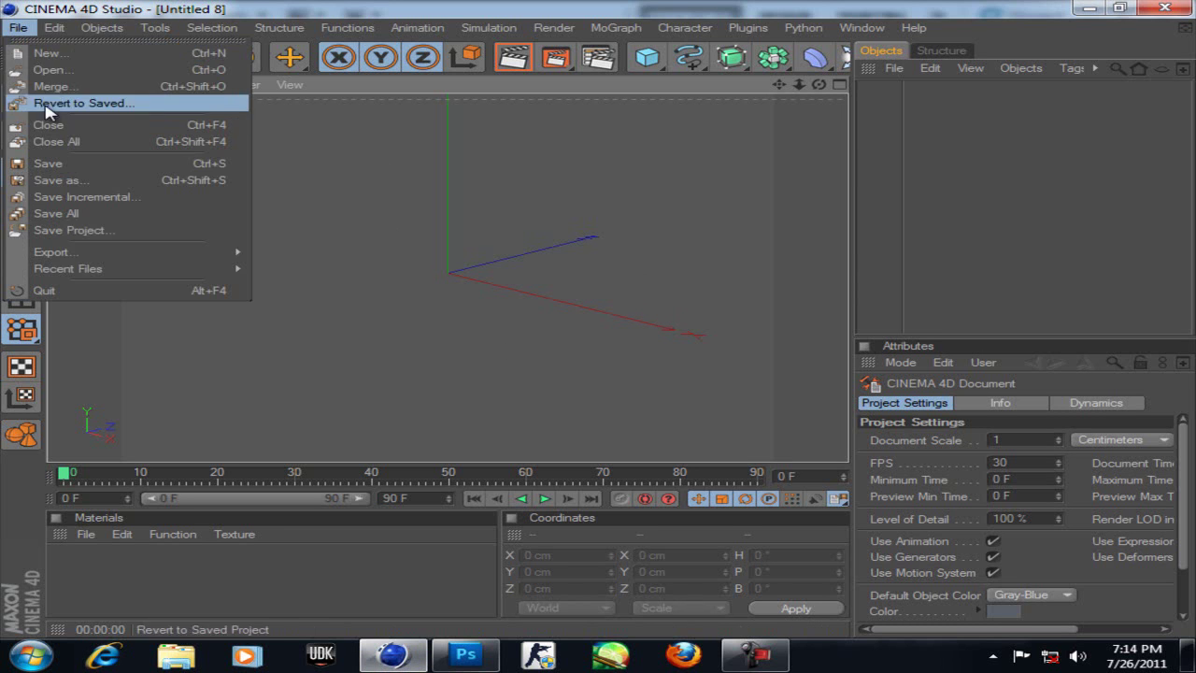
left_click(52, 68)
left_click_drag(710, 142, 712, 260)
left_click(249, 265)
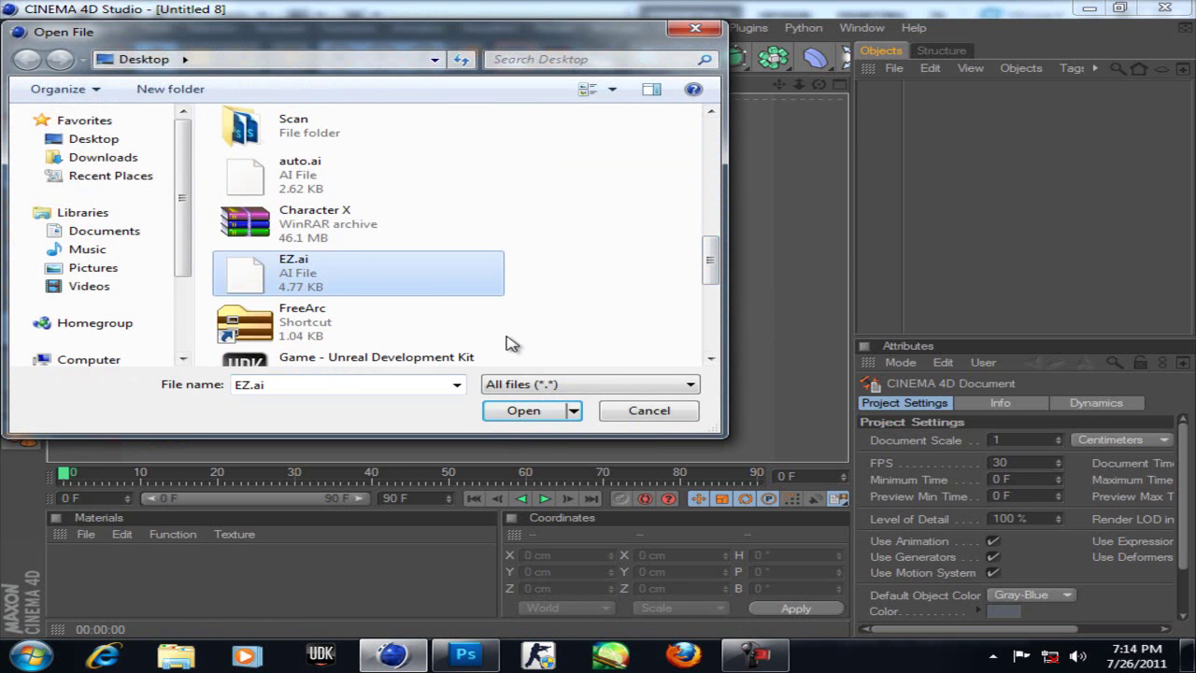
left_click(505, 411)
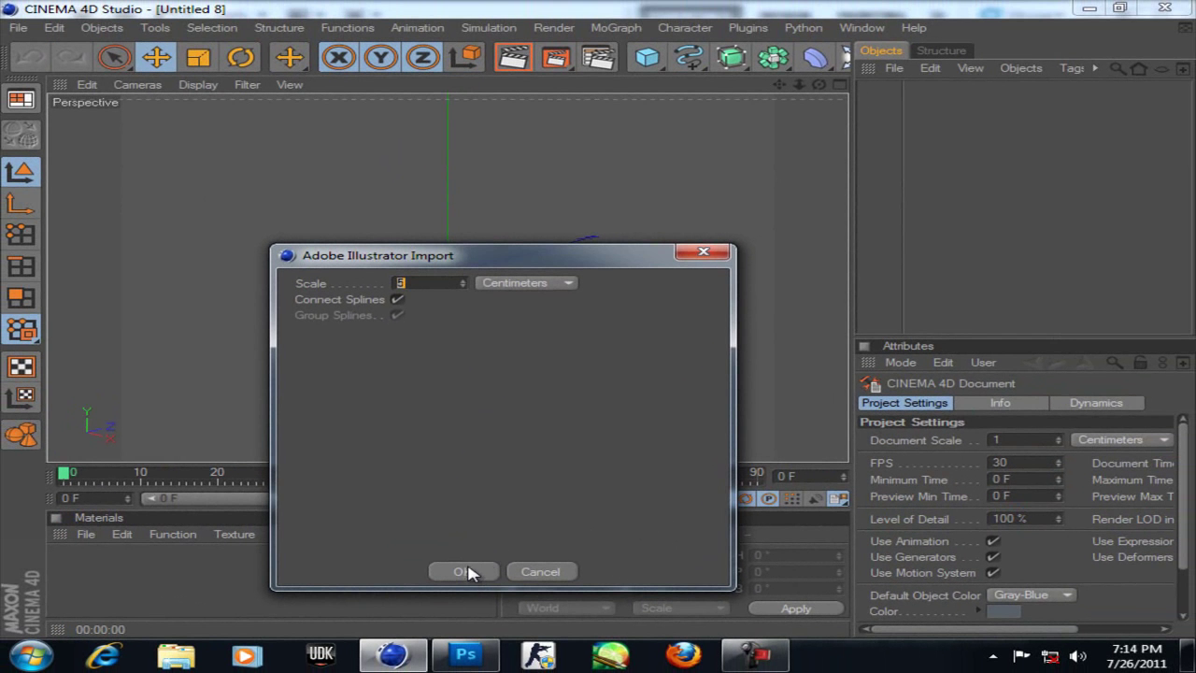
left_click(463, 572)
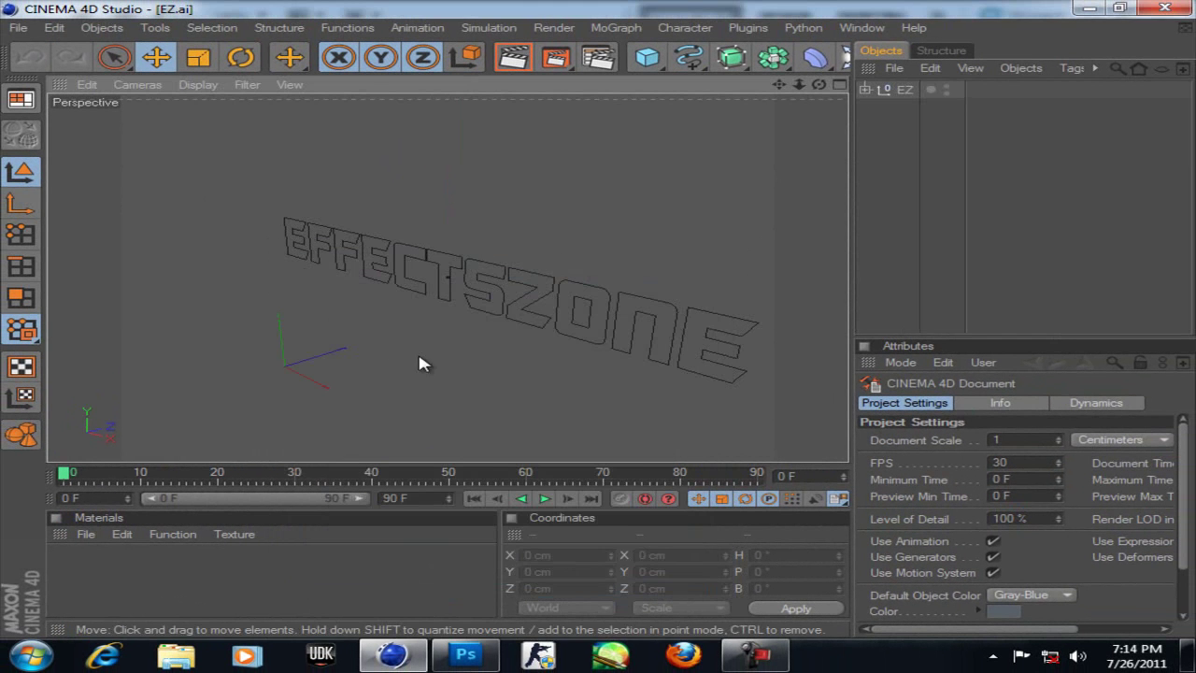
left_click_drag(820, 85, 599, 326)
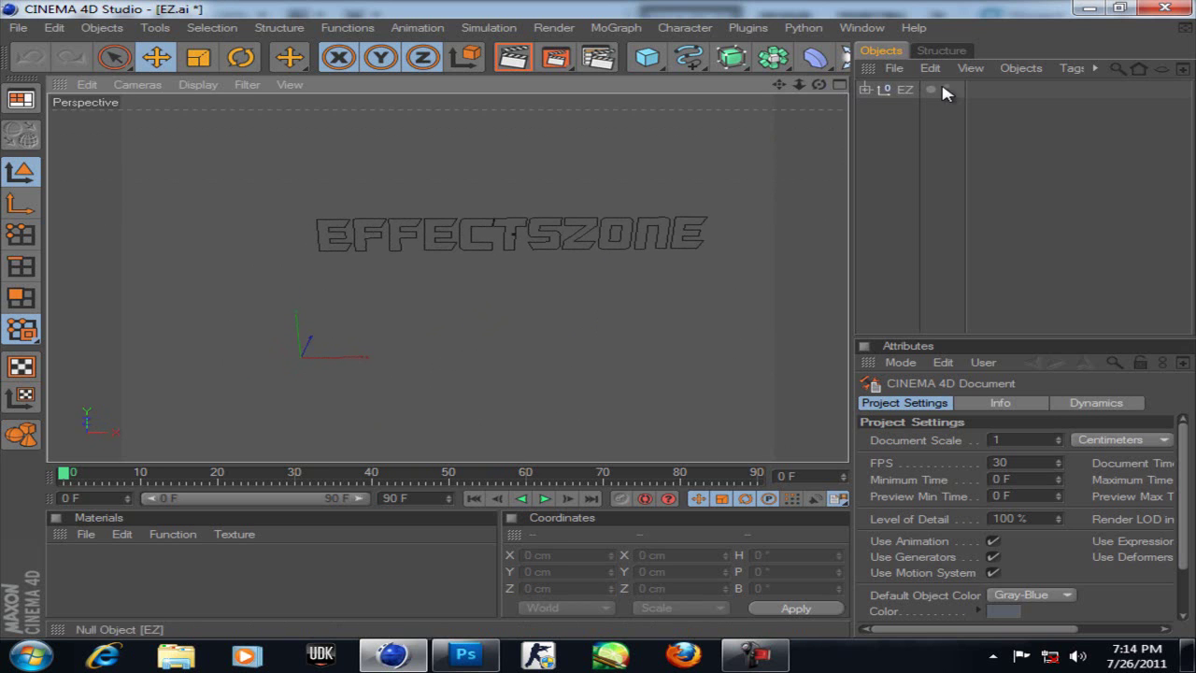
Step: Expand the EZ null and examine which letter each of its child paths represents in the viewport
left_click(904, 88)
left_click(866, 90)
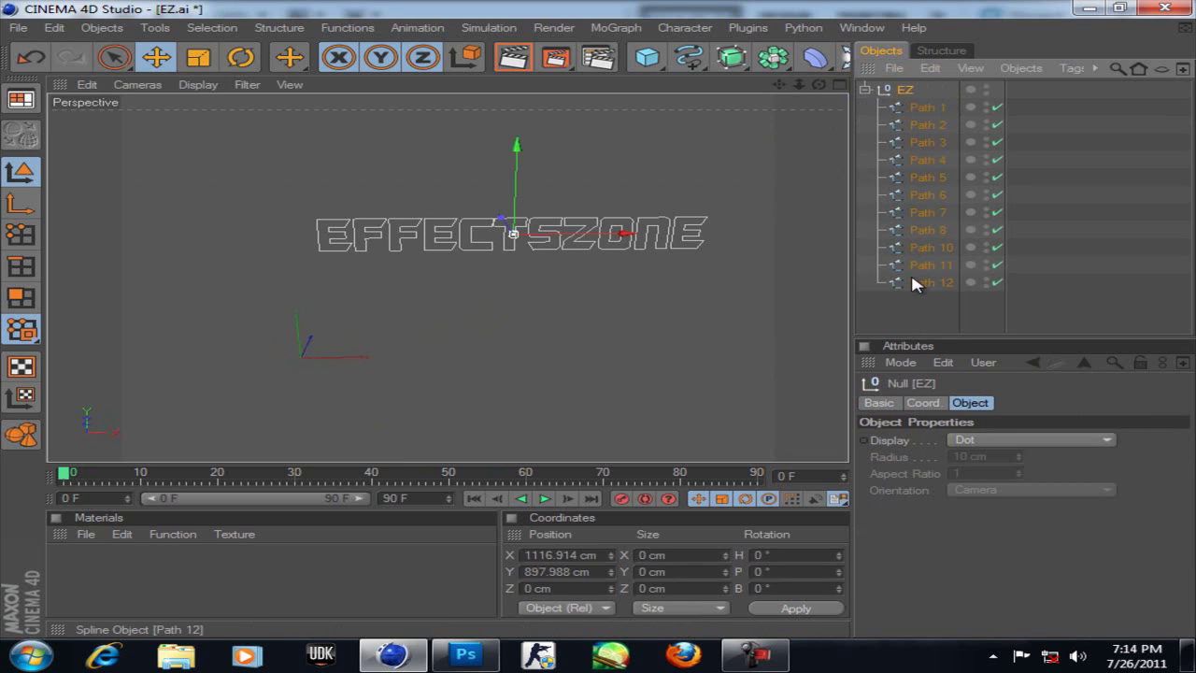
left_click_drag(782, 87, 601, 320)
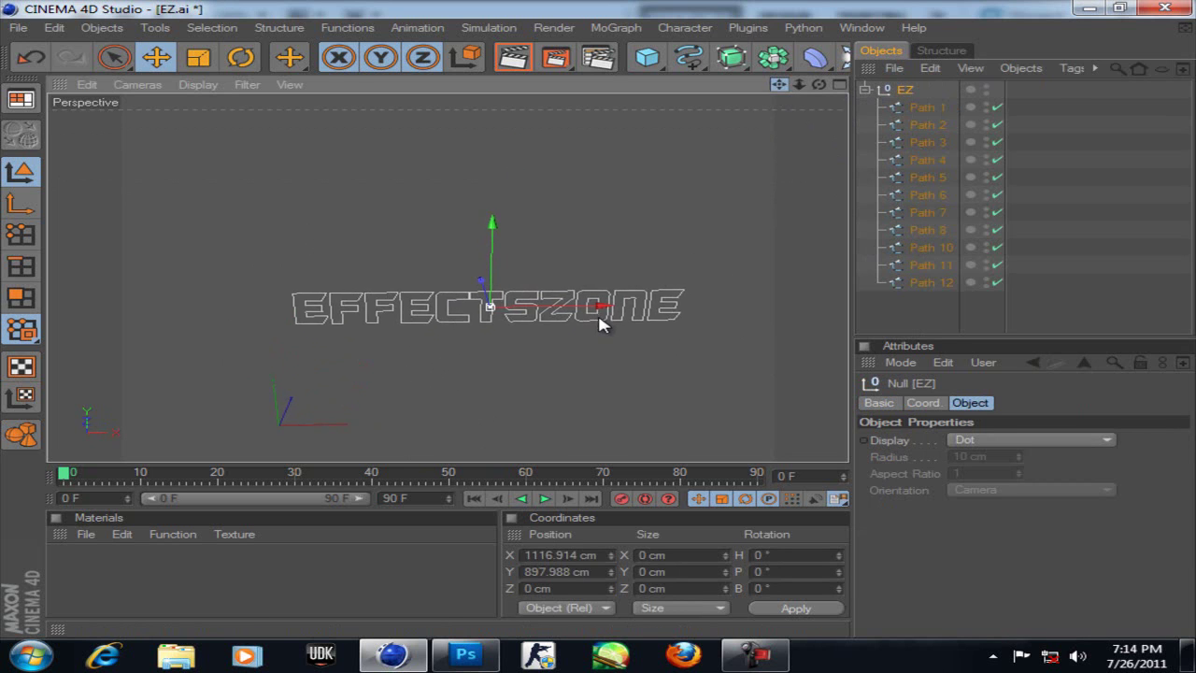
left_click(939, 283)
left_click(931, 248)
left_click(929, 231)
left_click(927, 213)
left_click(928, 195)
left_click(931, 177)
left_click(927, 159)
left_click(927, 142)
left_click(928, 124)
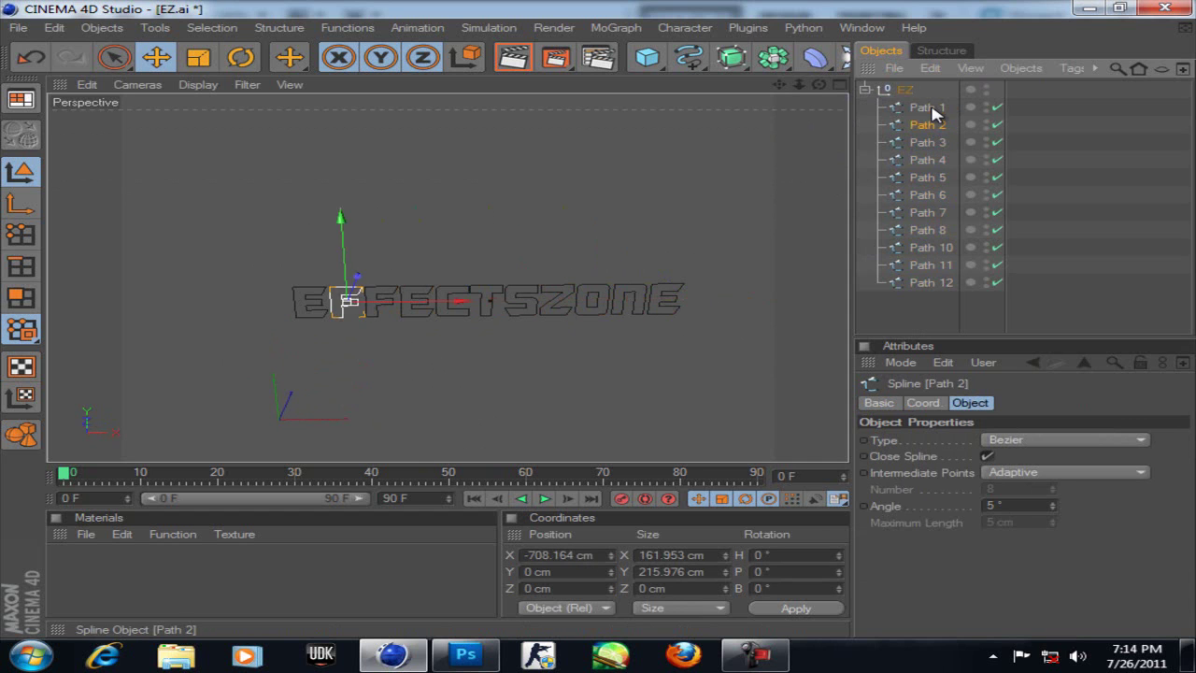
left_click(927, 107)
left_click(907, 91)
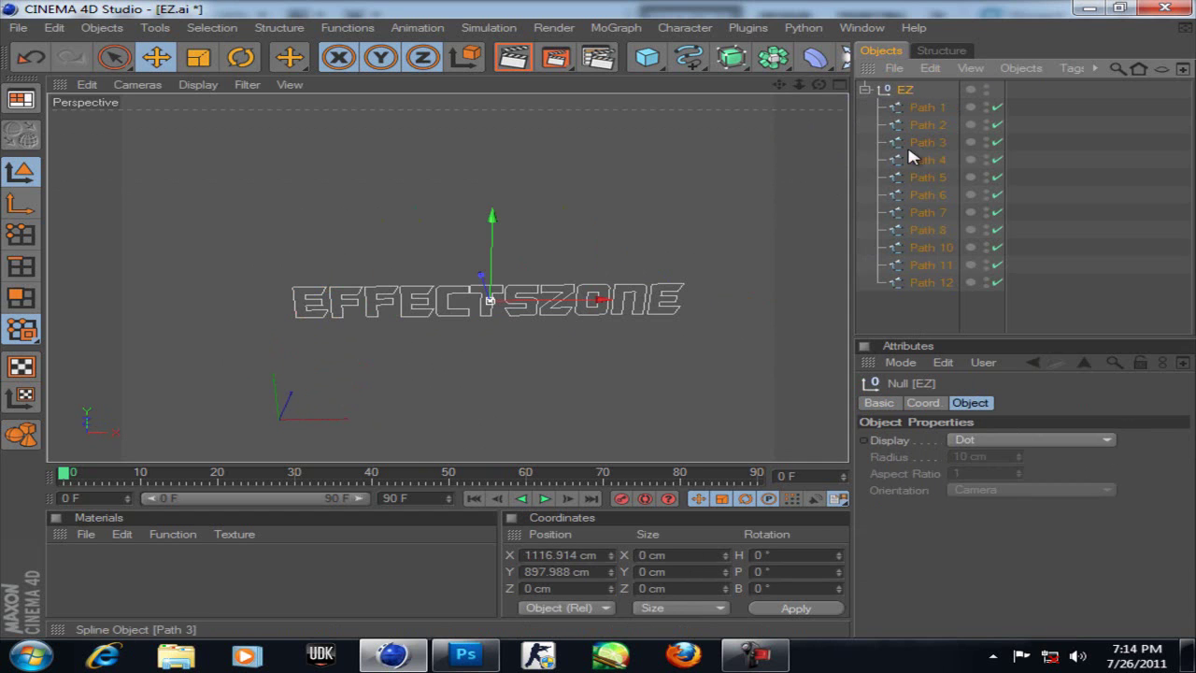
left_click(920, 283)
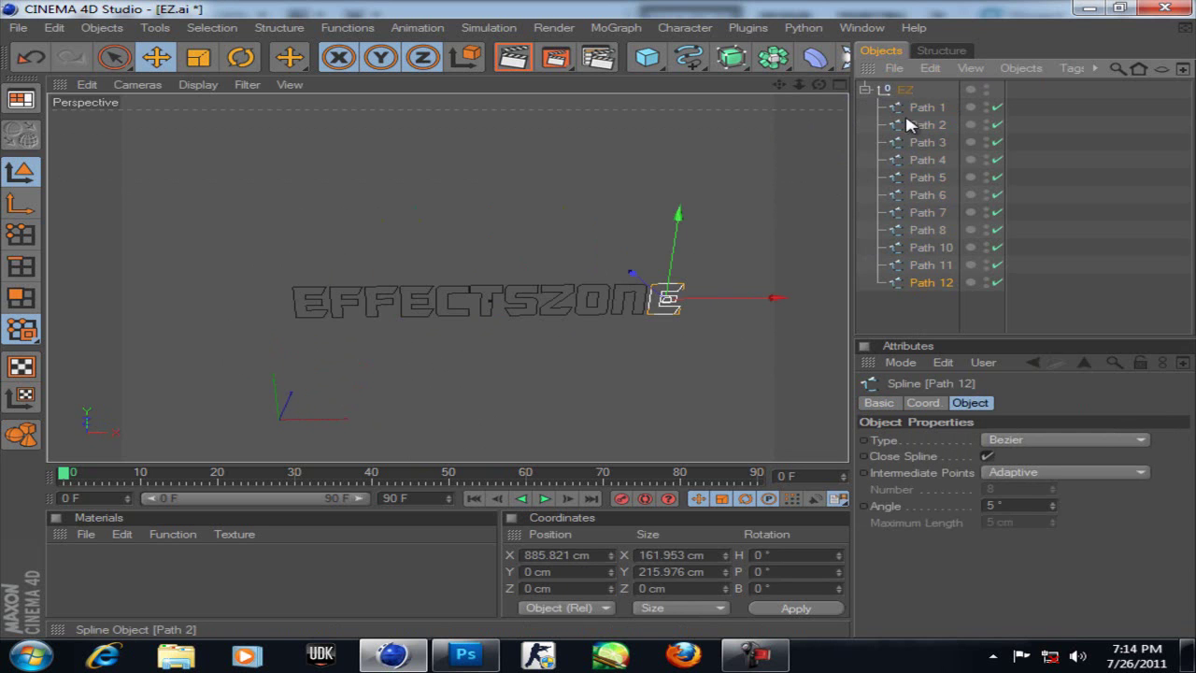
left_click(904, 91)
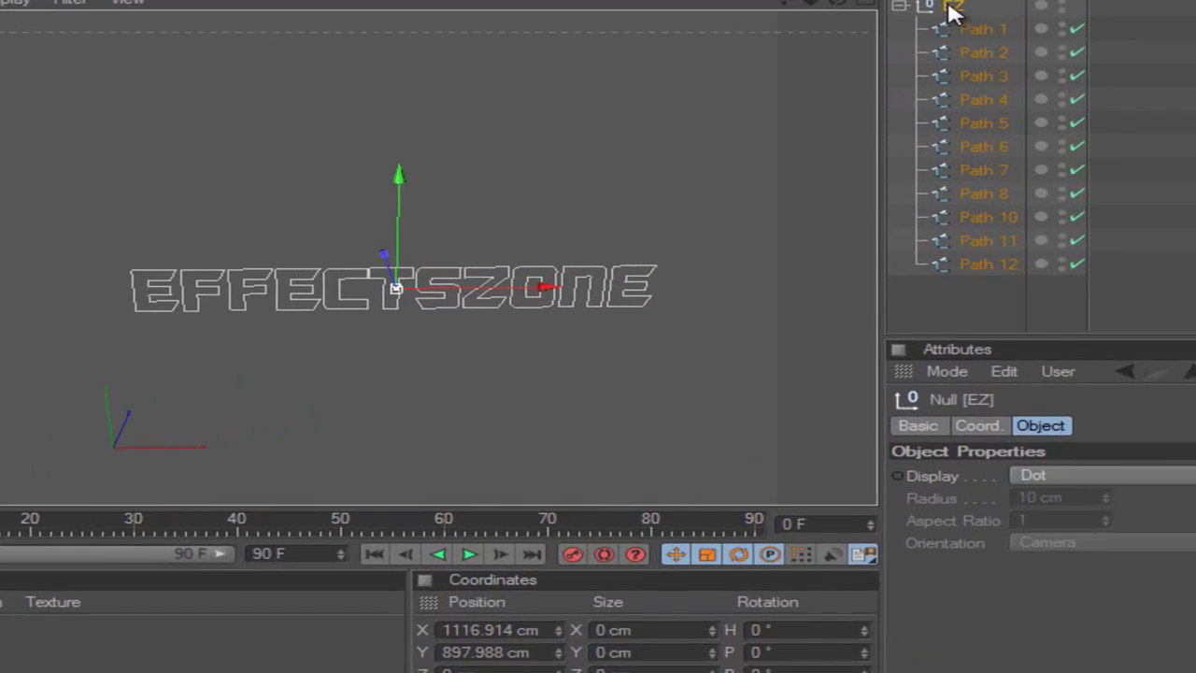
right_click(904, 91)
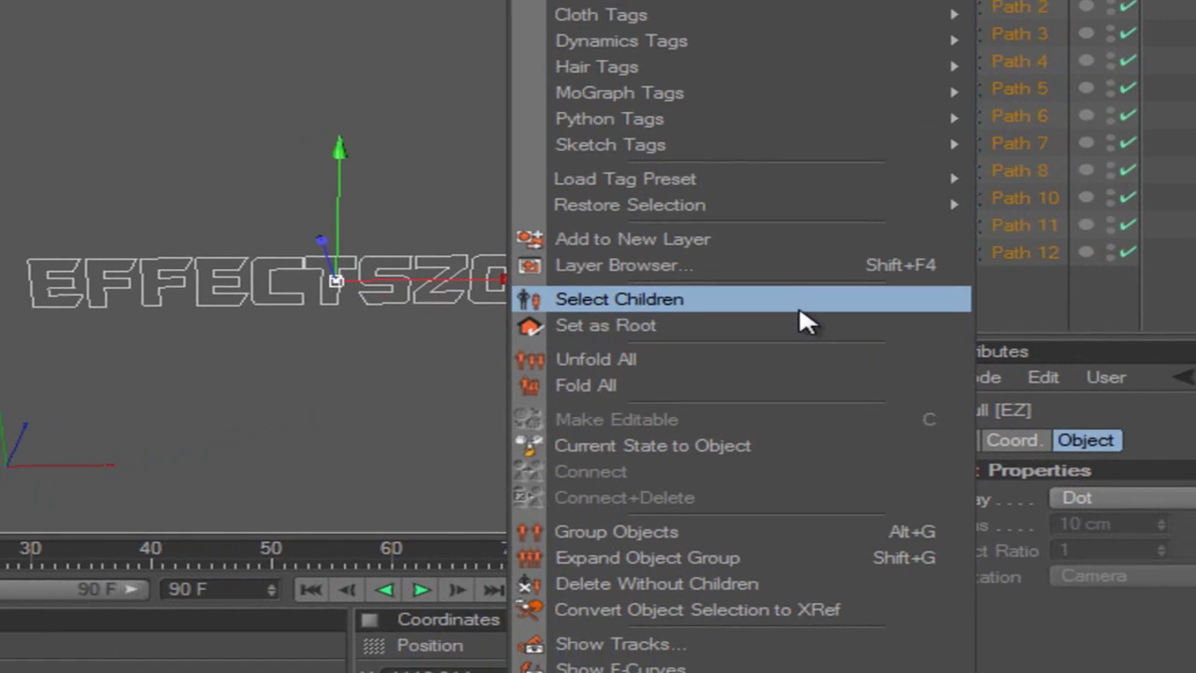
left_click(794, 296)
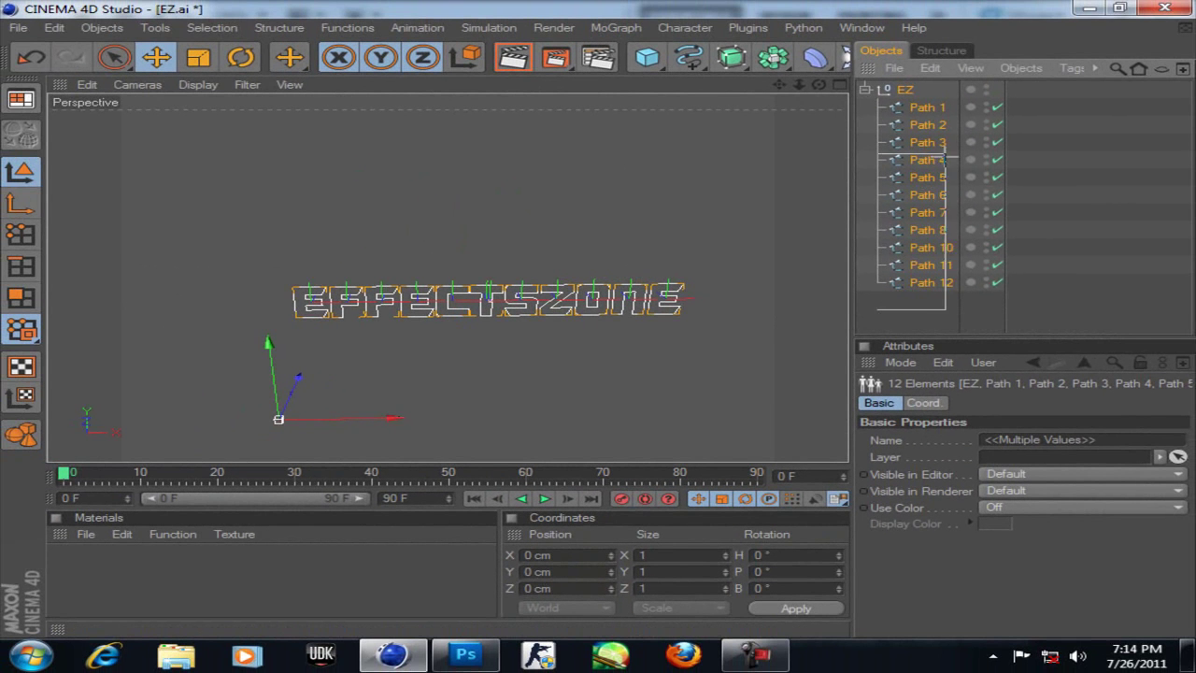
left_click_drag(946, 159, 950, 84)
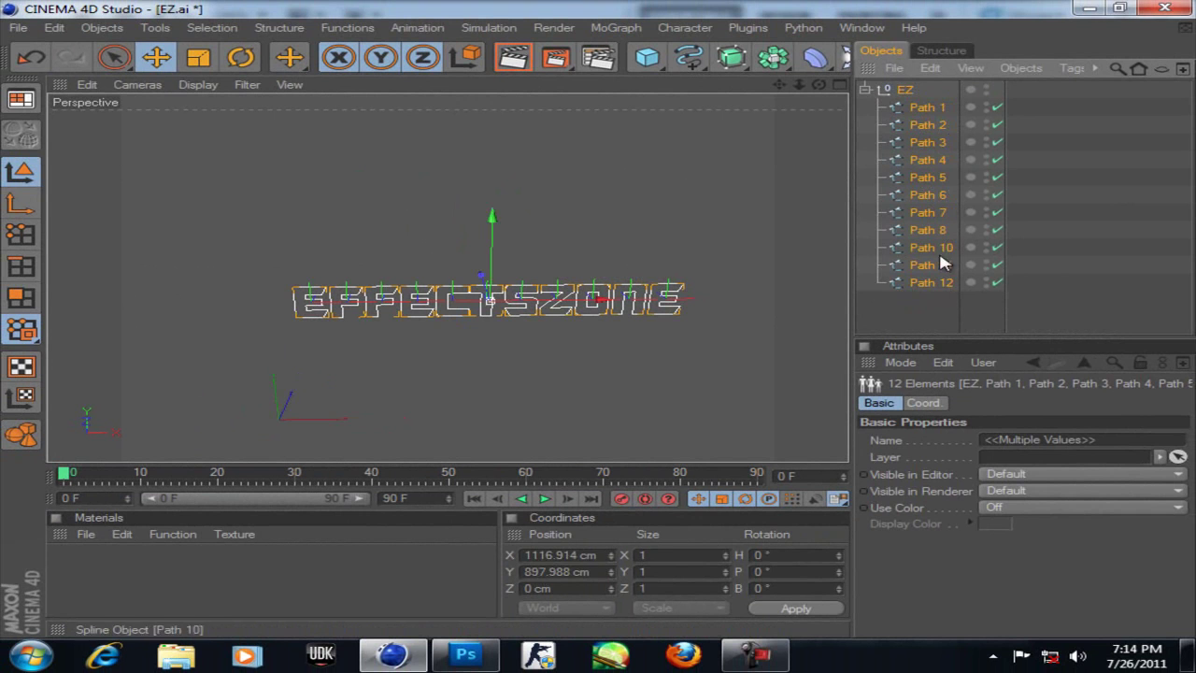
left_click_drag(889, 303, 940, 215)
left_click(894, 319)
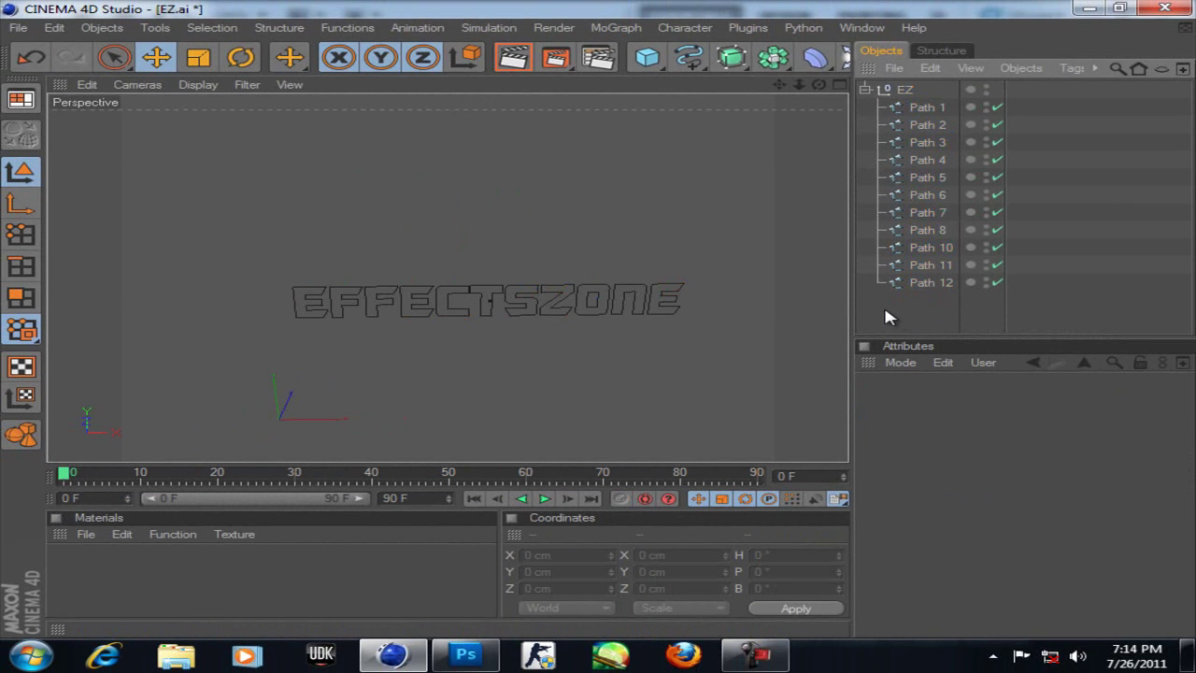
Step: Merge the EZ null and all its letter paths into one spline with Connect+Delete and rename it TEXT
left_click_drag(946, 123, 953, 88)
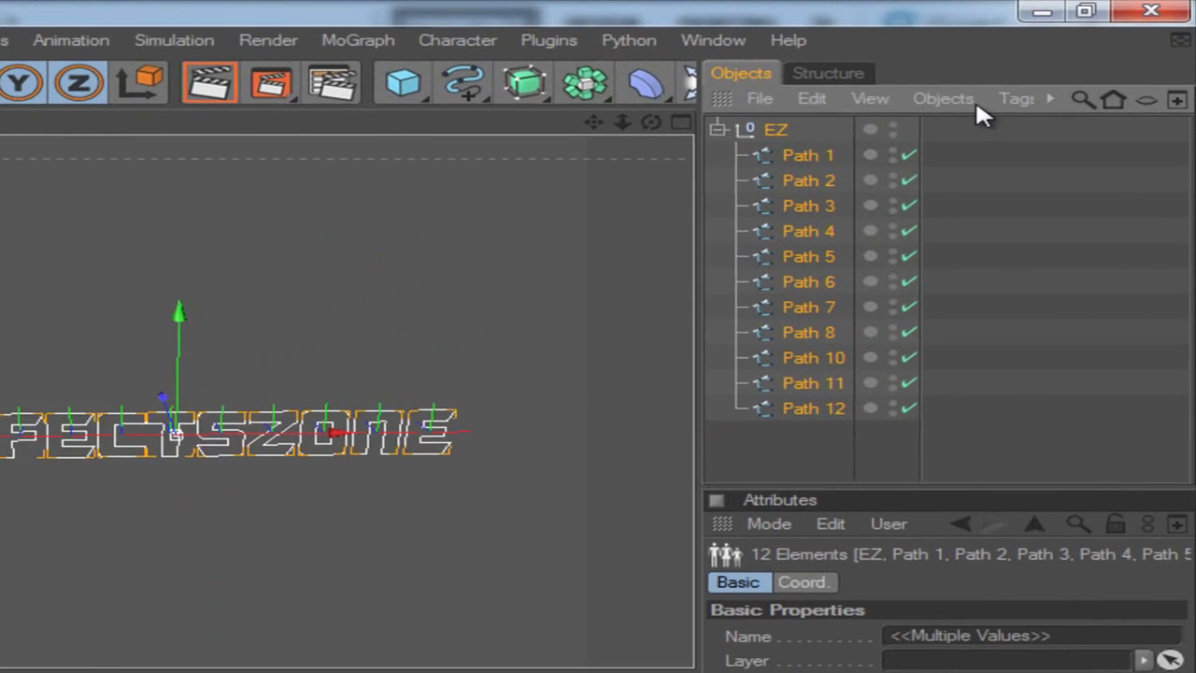
left_click(1021, 68)
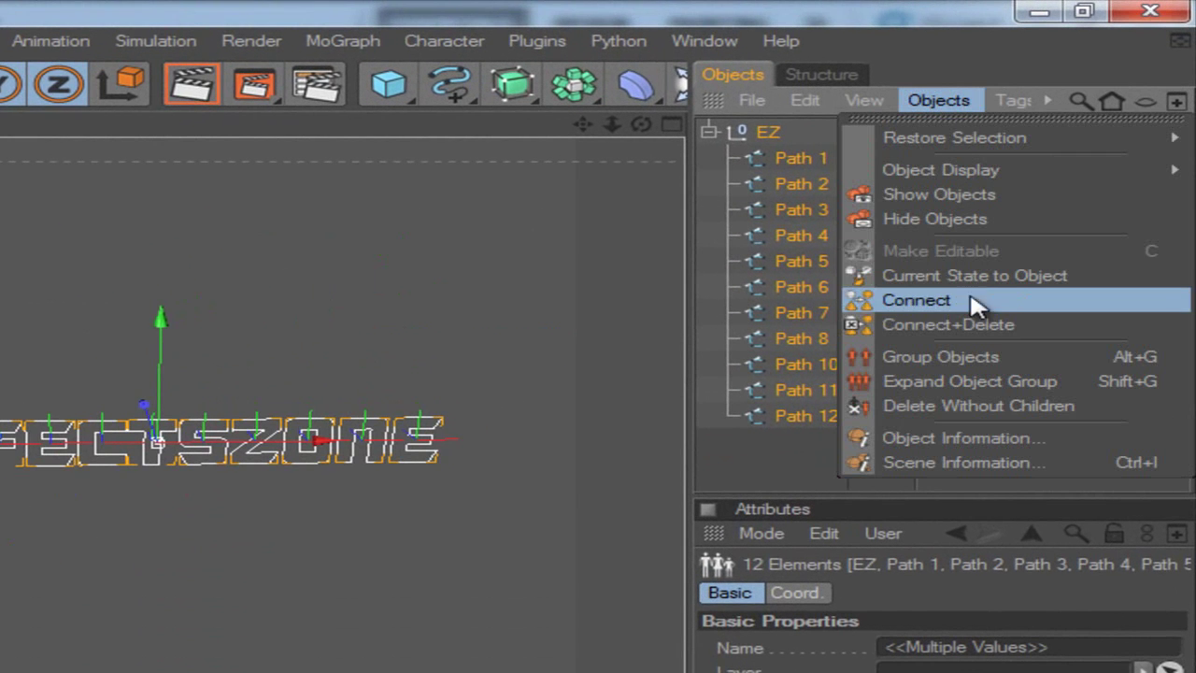
left_click(992, 324)
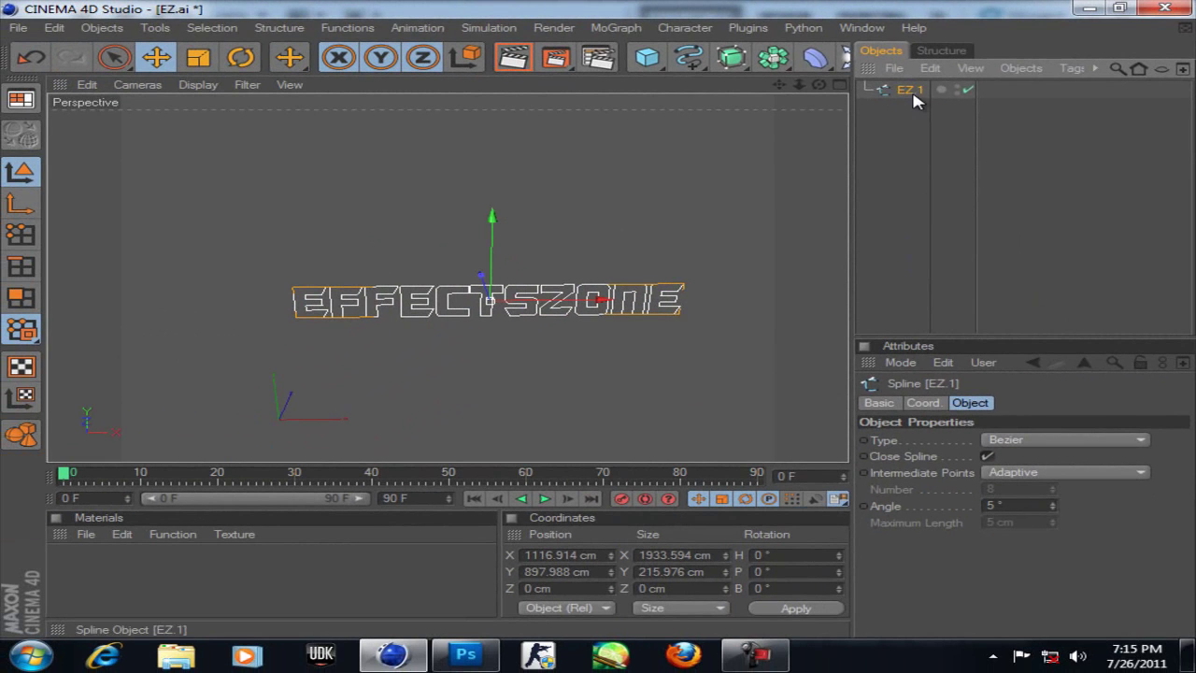
double_click(913, 91)
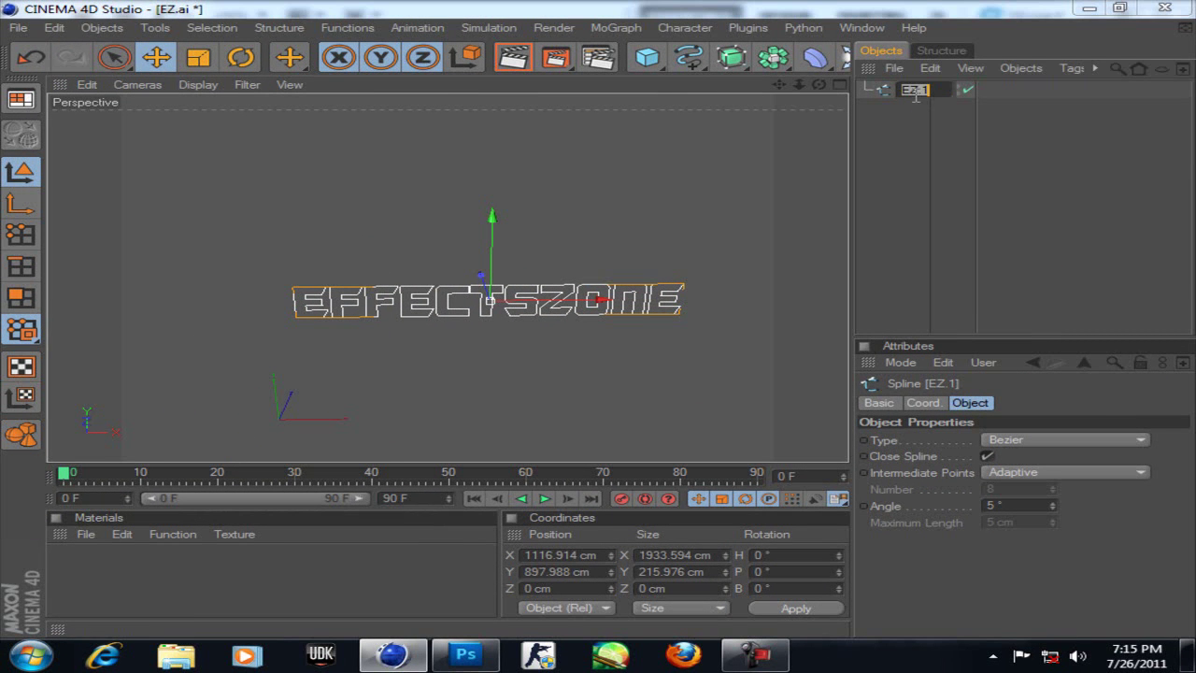
type("TEXT")
key("Return")
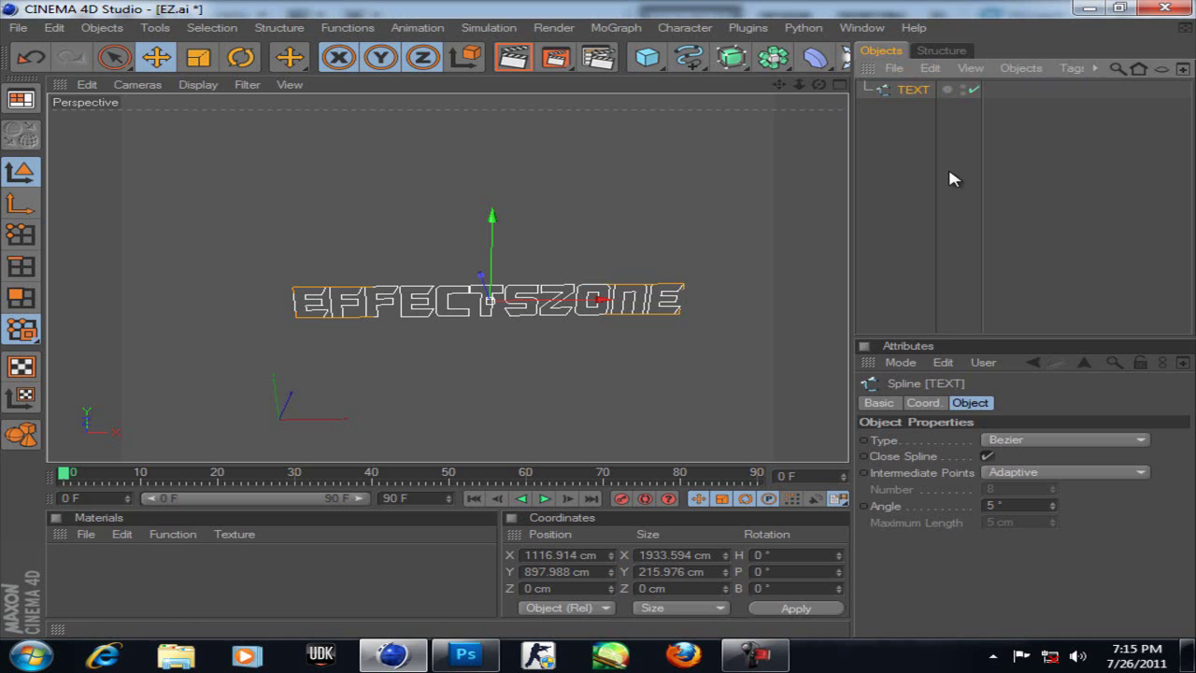
Step: Add an Extrude NURBS object and make the TEXT spline its child
scroll(516, 299, "up", 2)
scroll(517, 299, "down", 2)
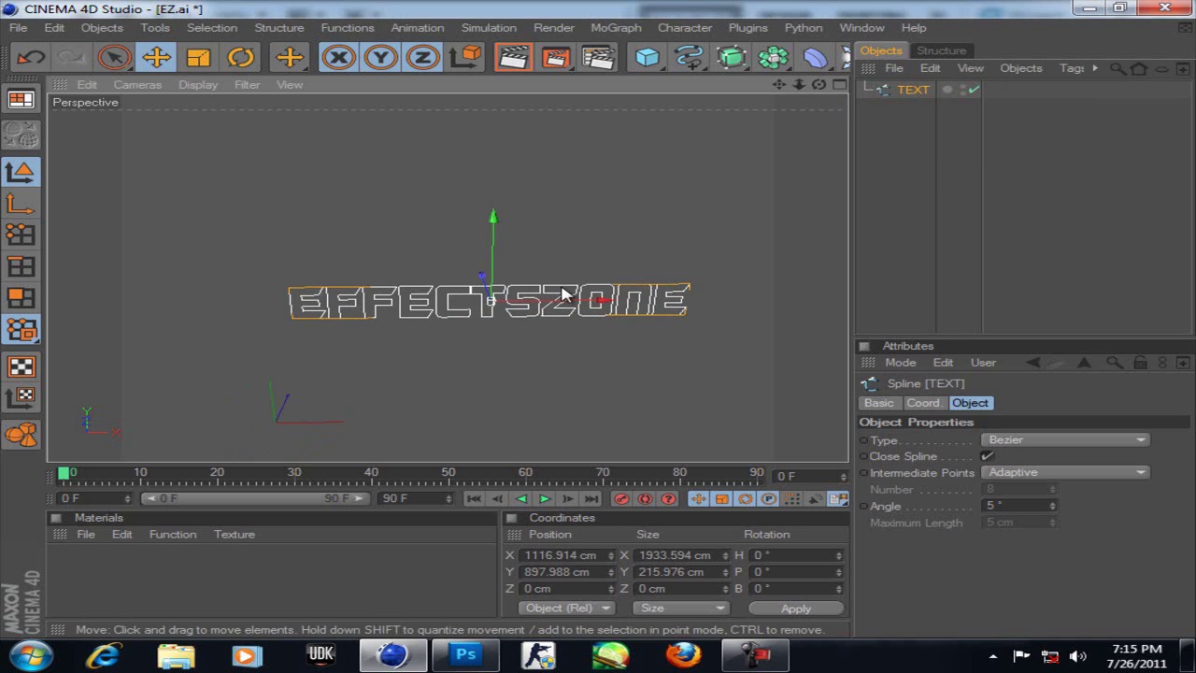
left_click_drag(819, 85, 570, 320)
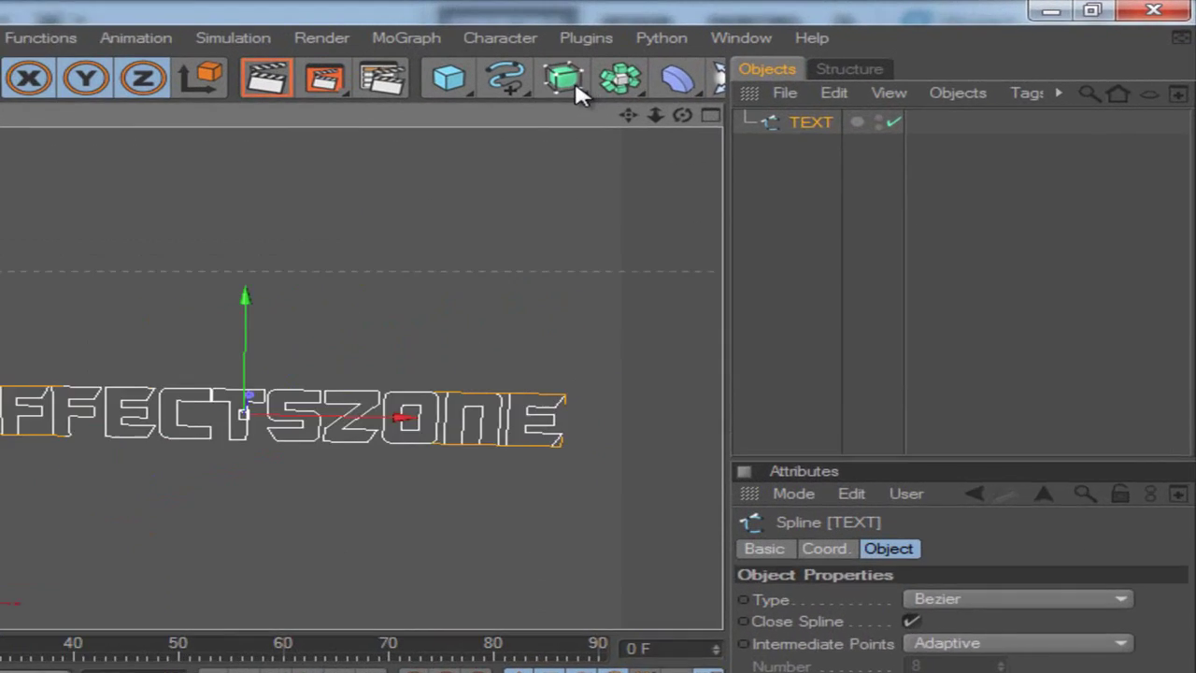
left_click_drag(733, 60, 976, 74)
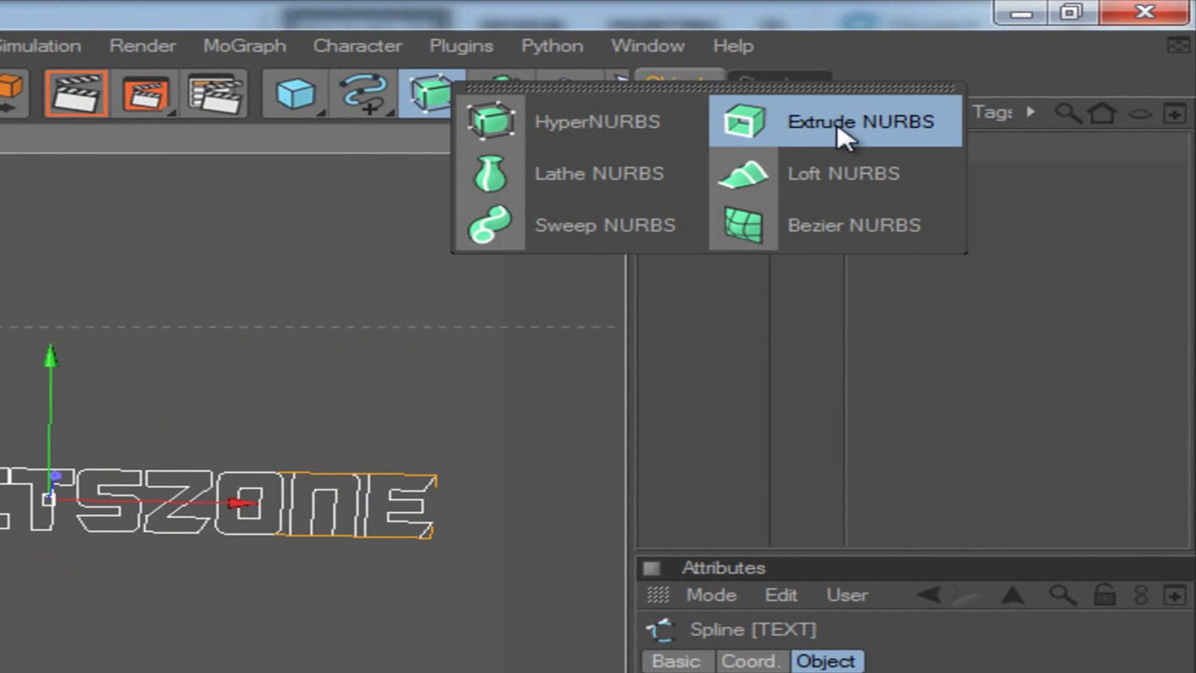
left_click_drag(836, 121, 837, 122)
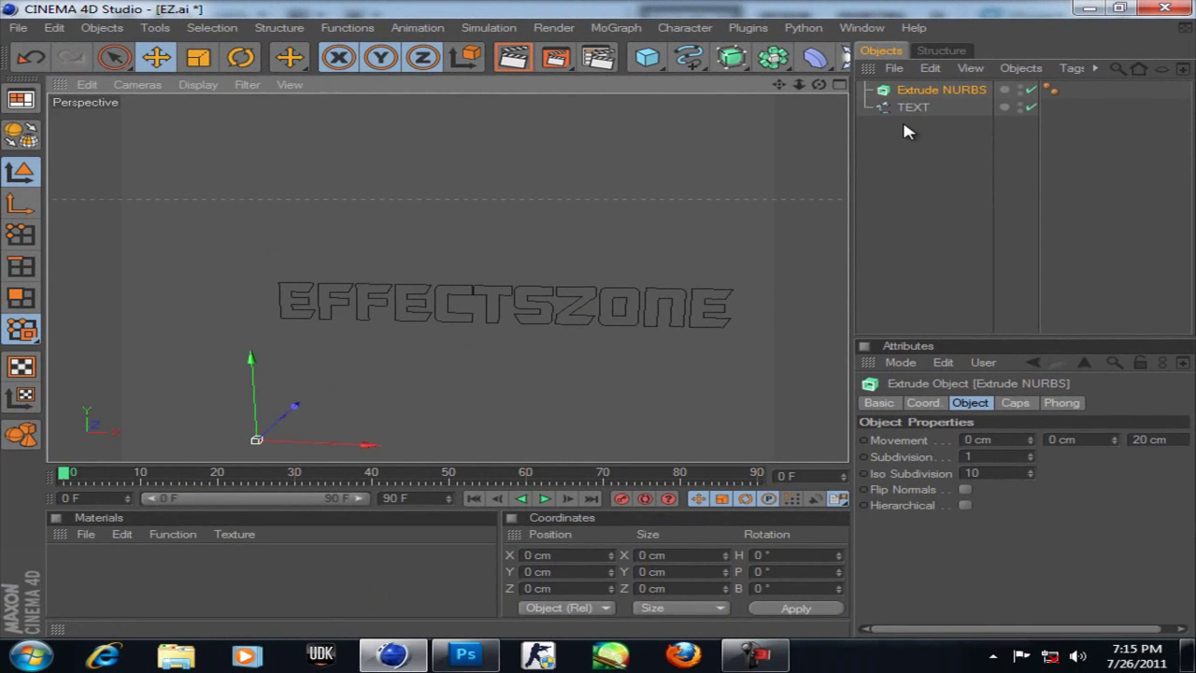
left_click(915, 109)
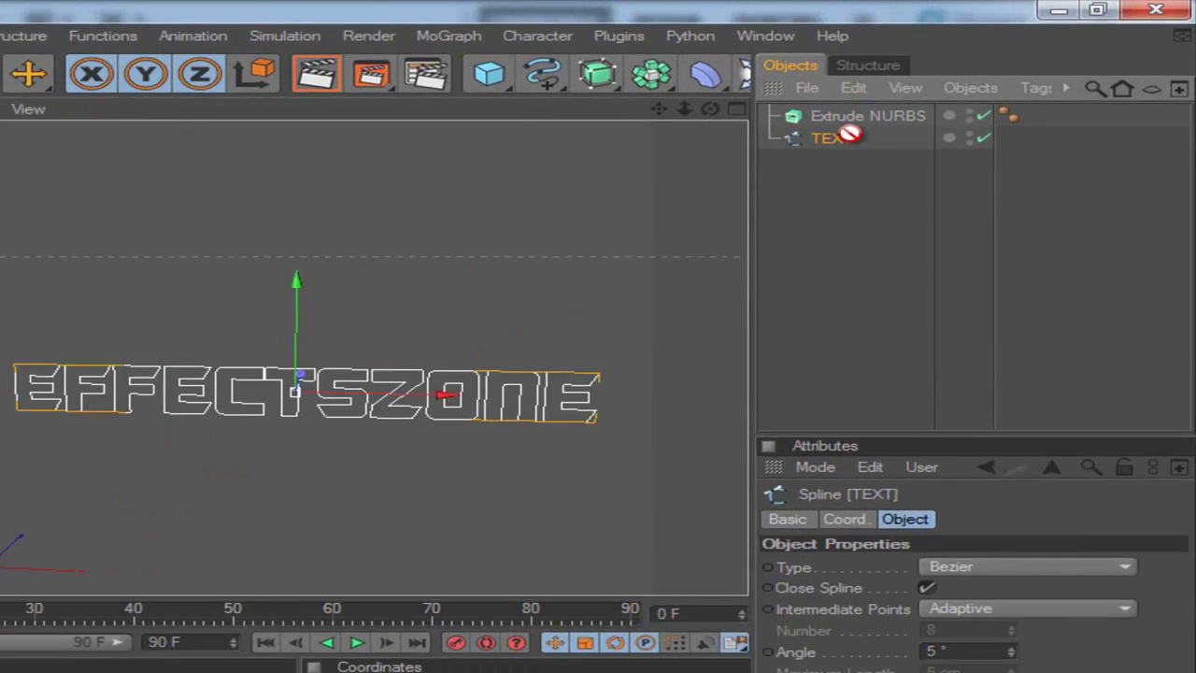
left_click_drag(921, 108, 953, 86)
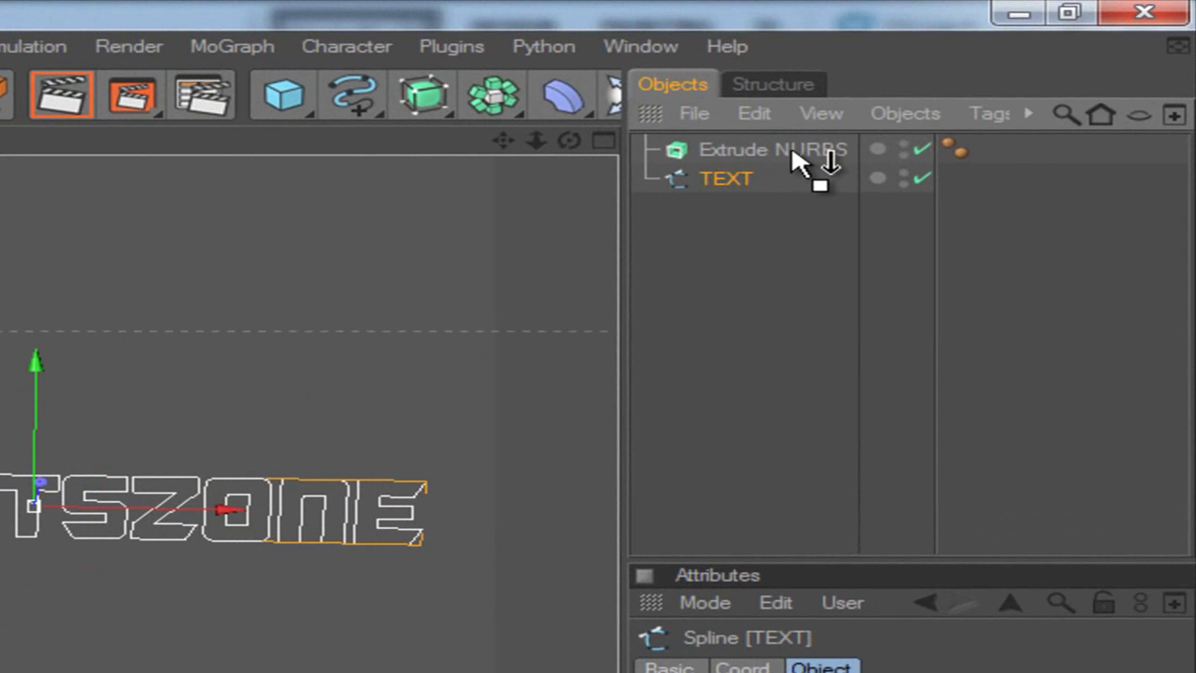
left_click_drag(792, 149, 790, 159)
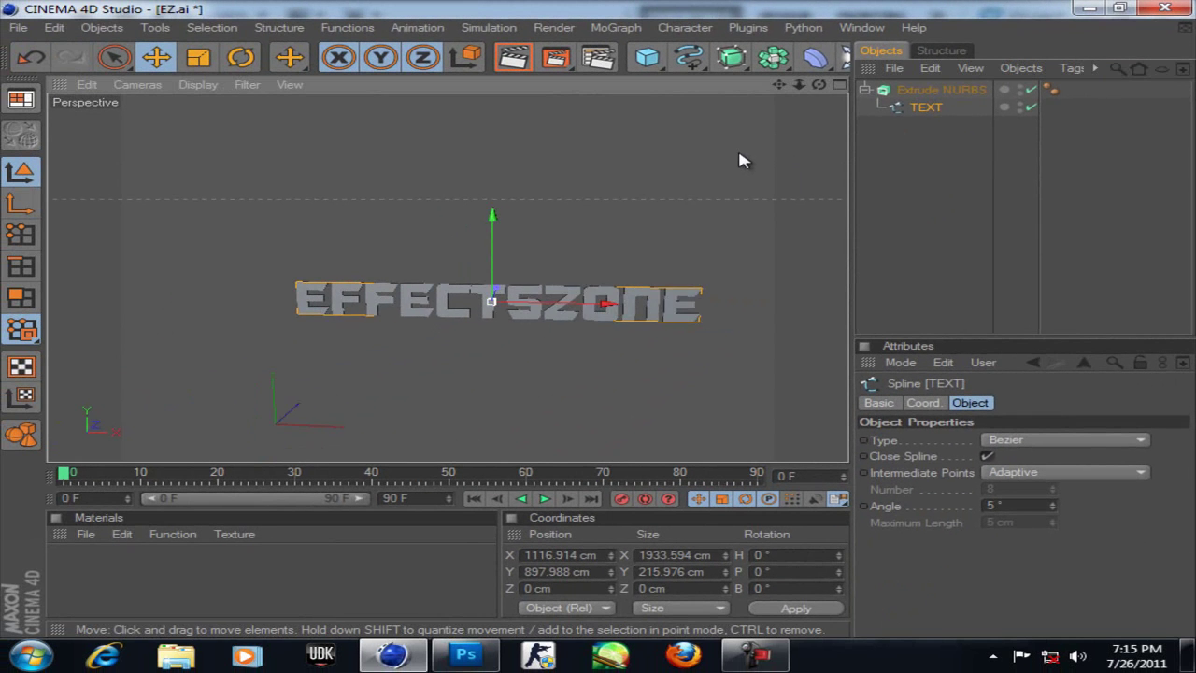
Step: Move only the Extrude NURBS object's axis to the middle of the text, at about X 1150 cm and Y 871 cm
left_click_drag(821, 87, 591, 324)
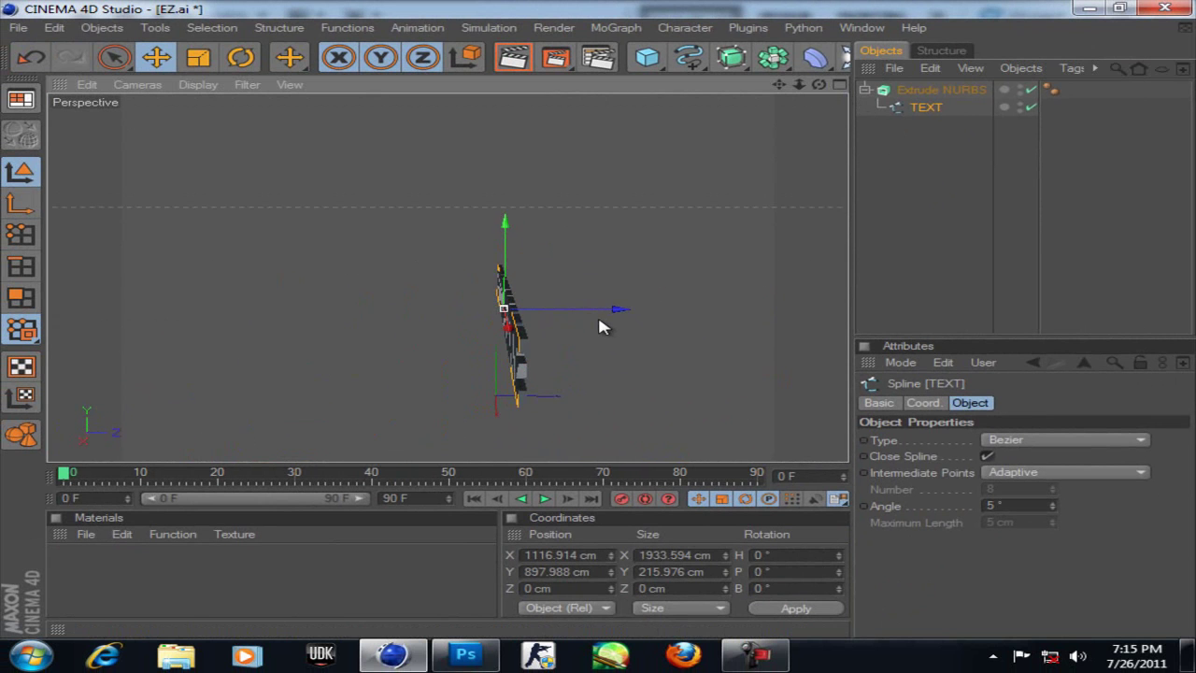
left_click(927, 91)
left_click_drag(816, 86, 589, 319)
left_click(26, 209)
left_click_drag(409, 336, 409, 212)
left_click_drag(500, 272, 599, 327)
left_click_drag(620, 198, 602, 327)
left_click(24, 172)
Step: Set the Extrude NURBS movement along Z to 100 cm to give the letters depth
left_click_drag(779, 85, 540, 335)
left_click_drag(819, 85, 603, 327)
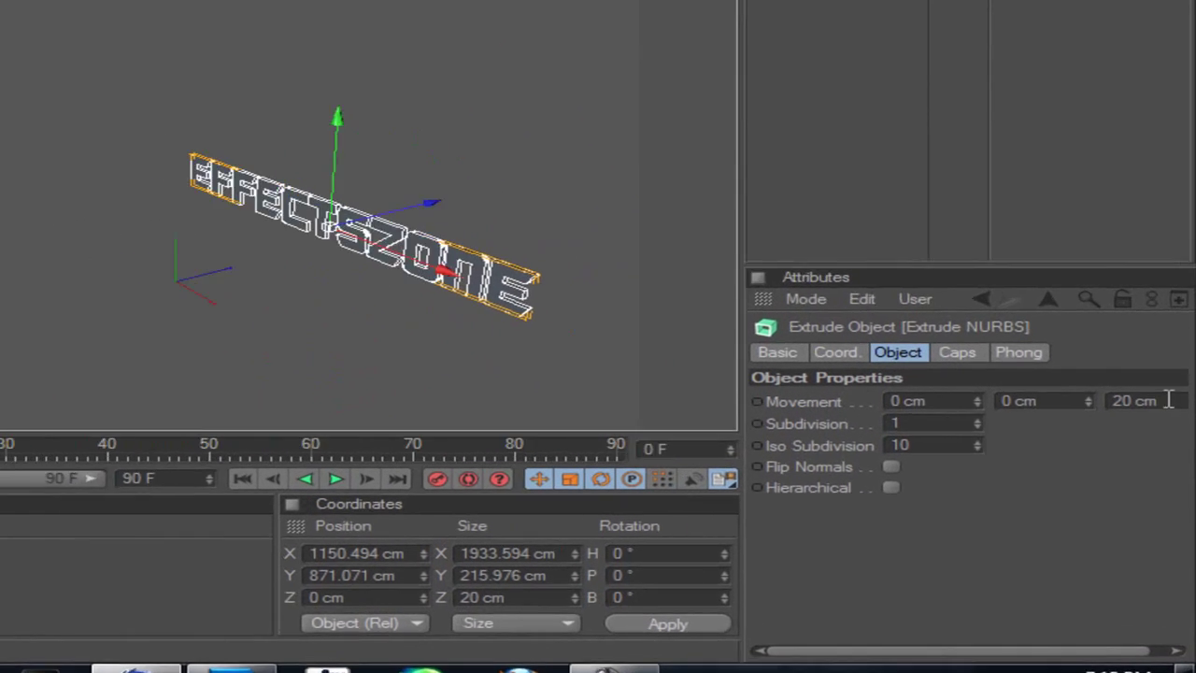
left_click(1142, 439)
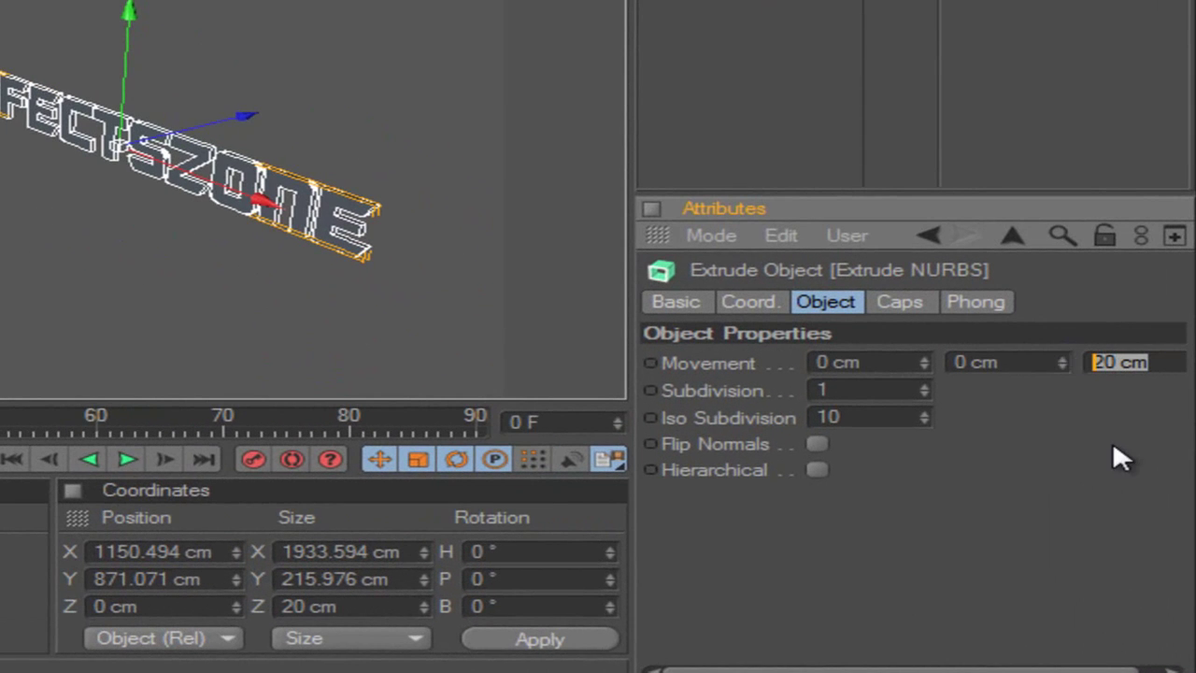
type("100")
key("Return")
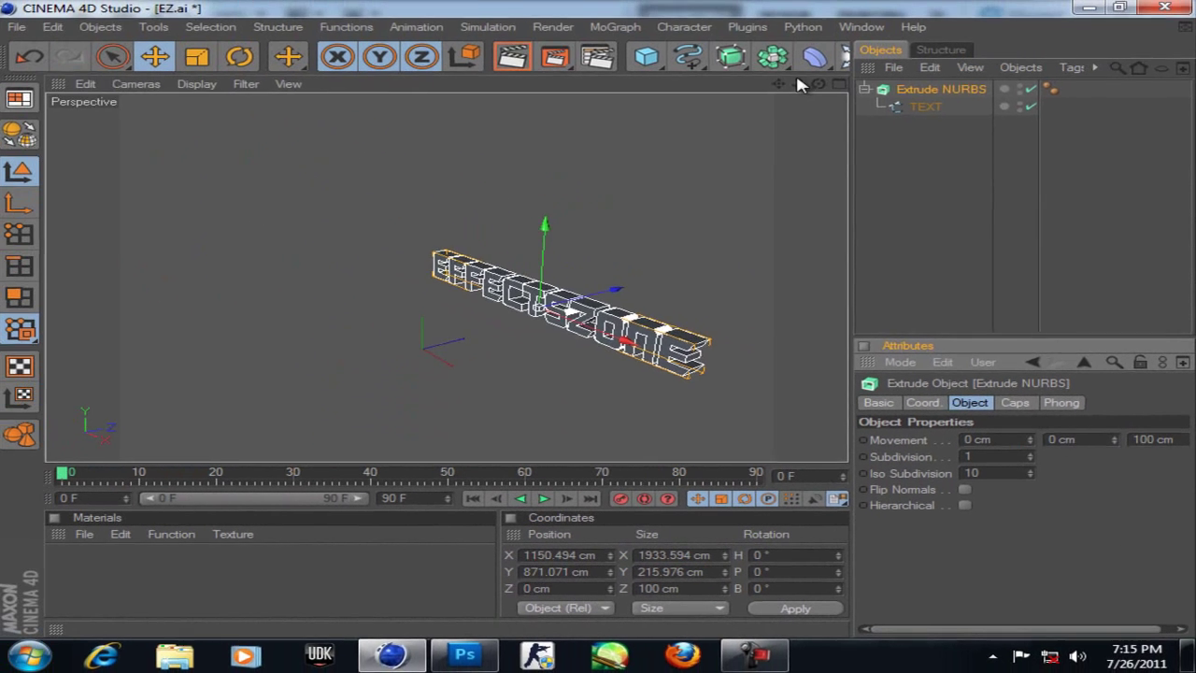
Step: Examine the extruded EFFECTSZONE text from several angles and render the perspective view as a preview
left_click_drag(811, 80, 601, 326)
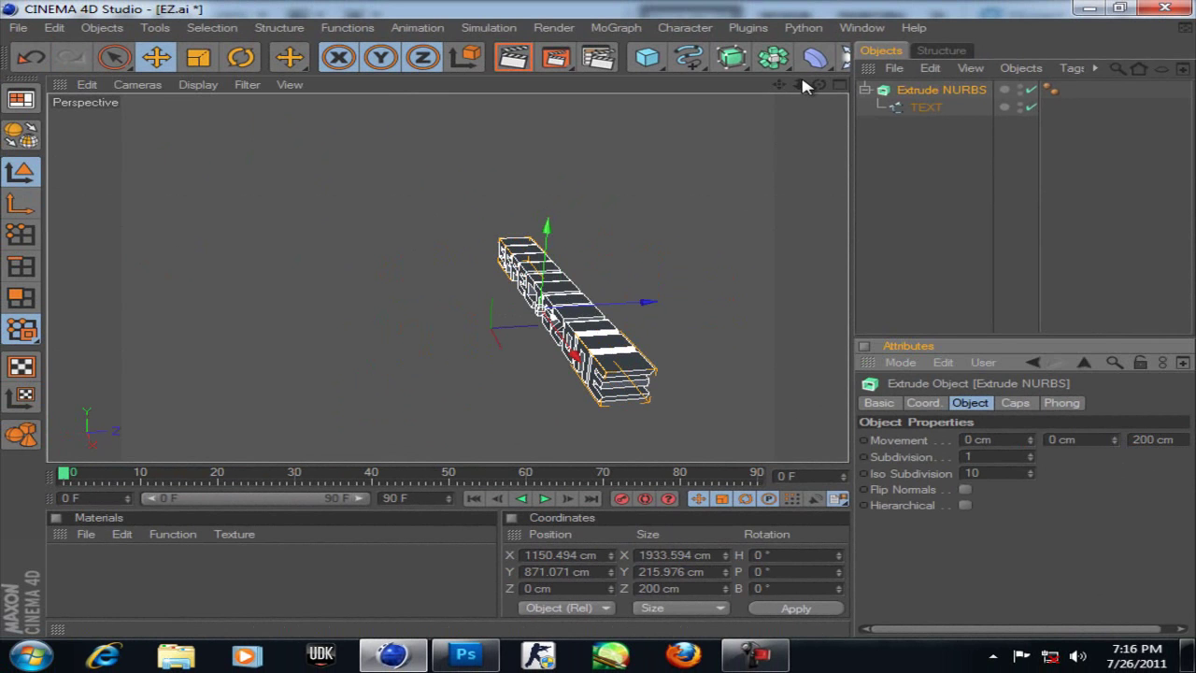
left_click_drag(779, 85, 601, 324)
left_click_drag(779, 85, 785, 86)
left_click_drag(601, 330, 605, 327)
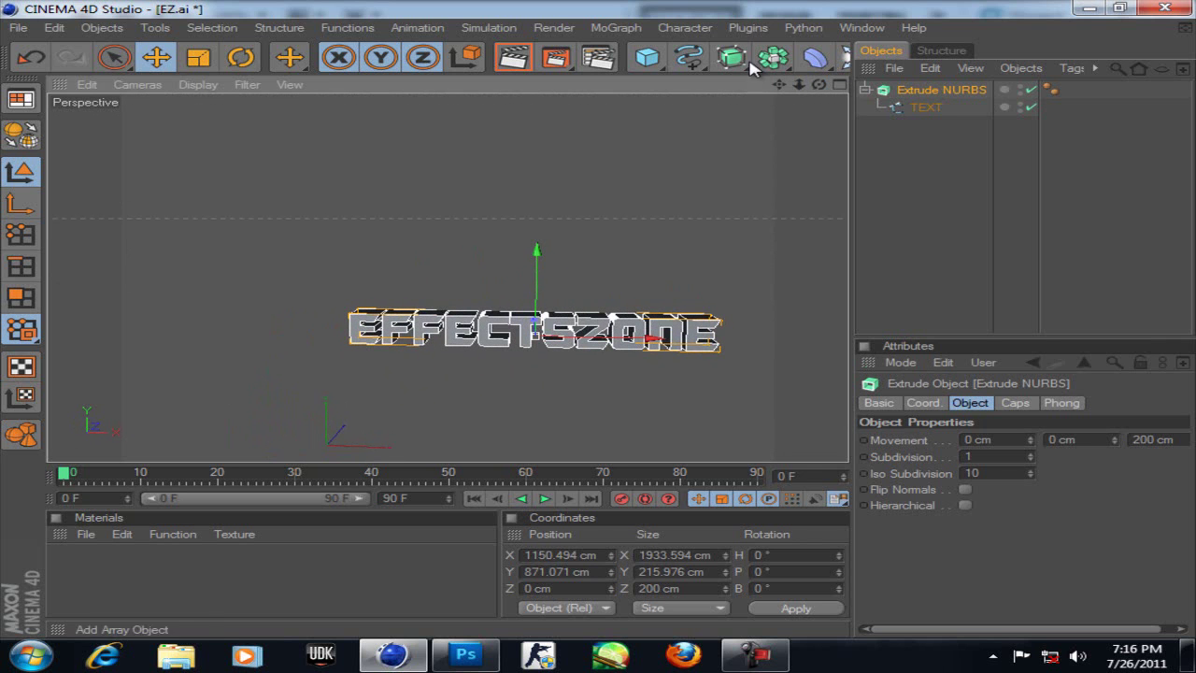
left_click_drag(779, 85, 789, 86)
left_click_drag(601, 327, 600, 325)
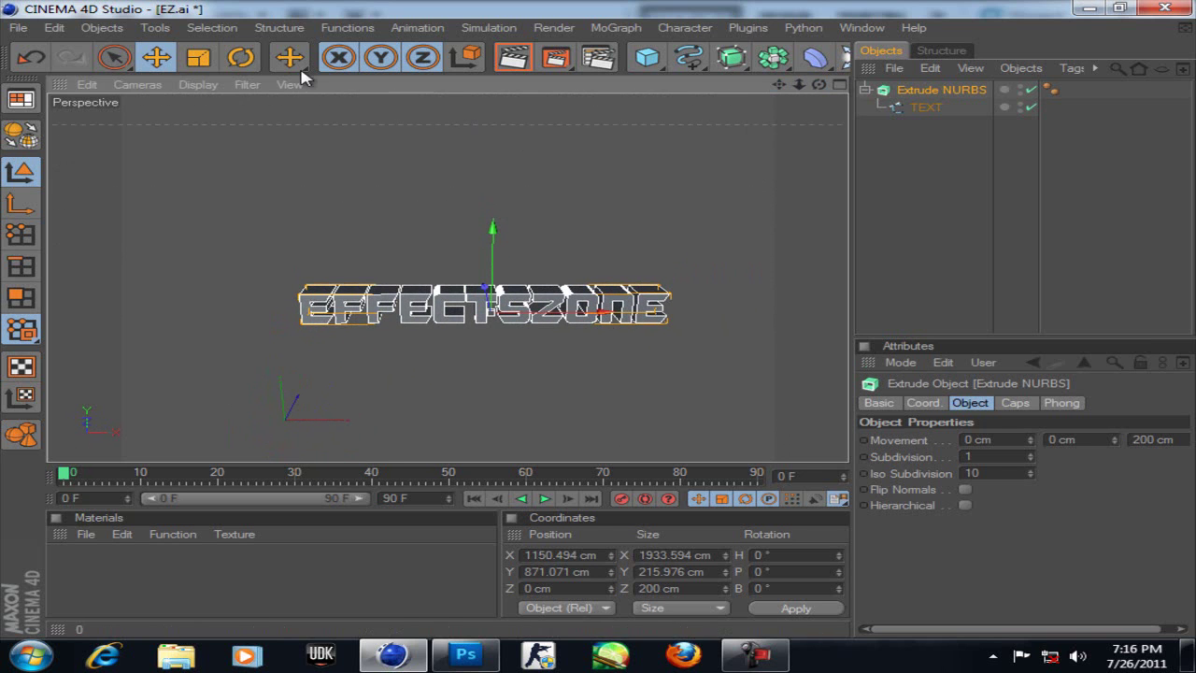
left_click(512, 57)
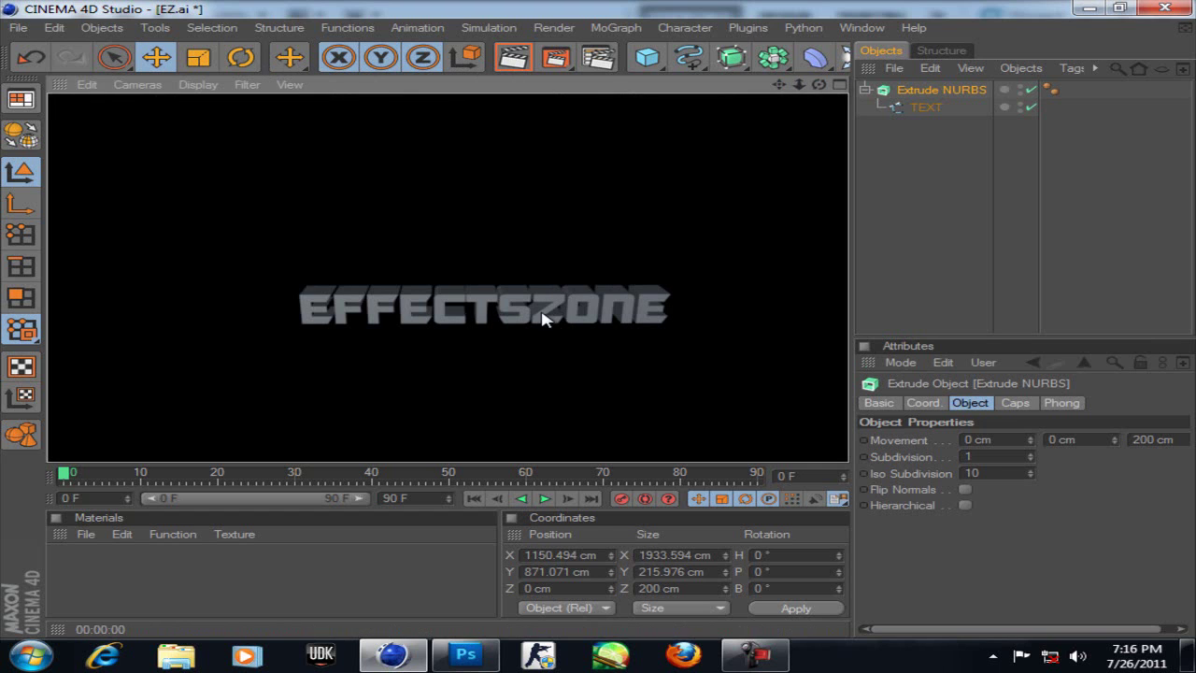
left_click(556, 344)
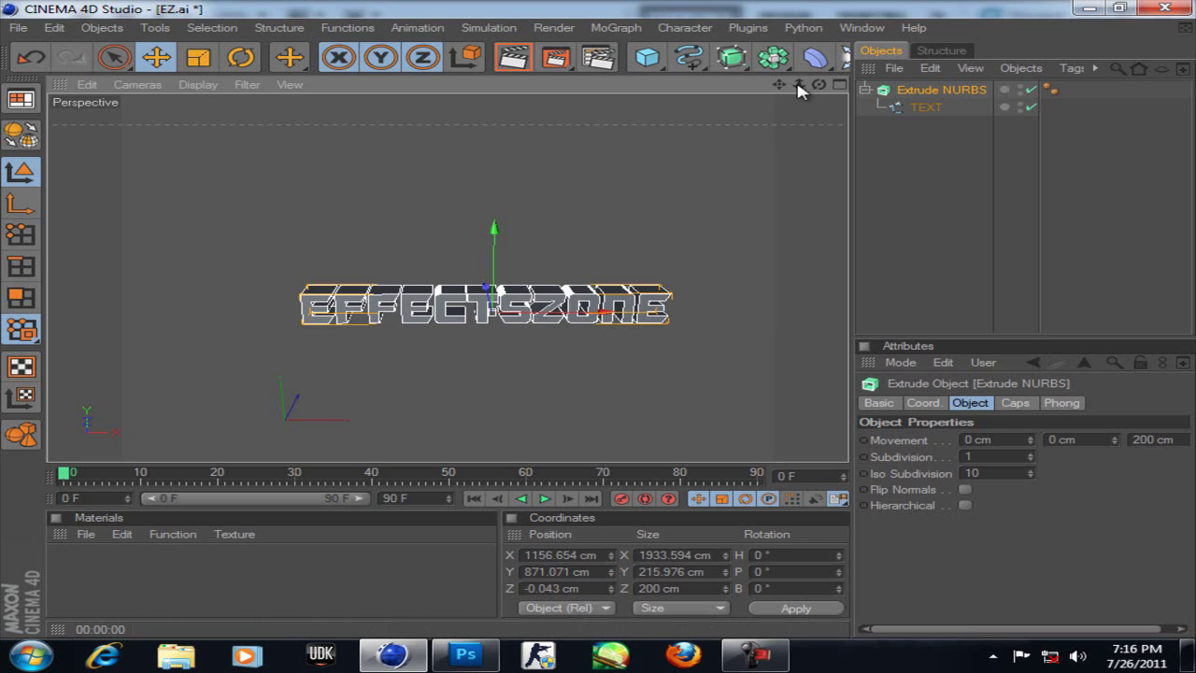
left_click_drag(825, 87, 599, 325)
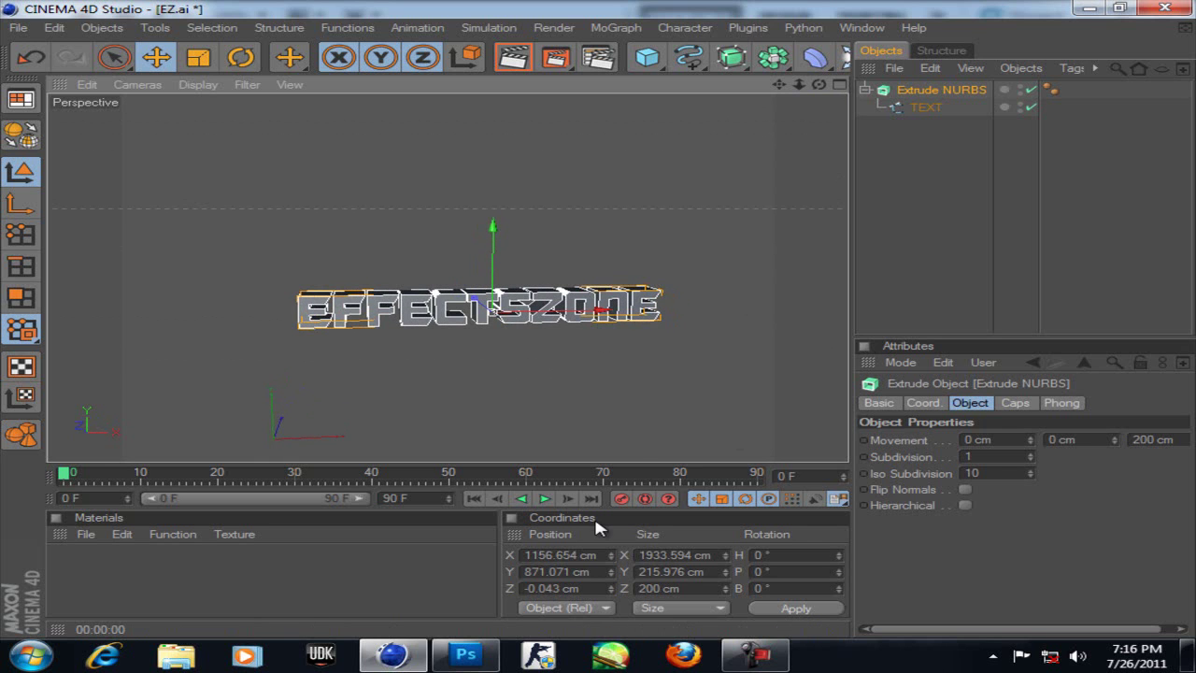
Step: Switch to Photoshop and create a new blank document with the preset size
left_click(472, 657)
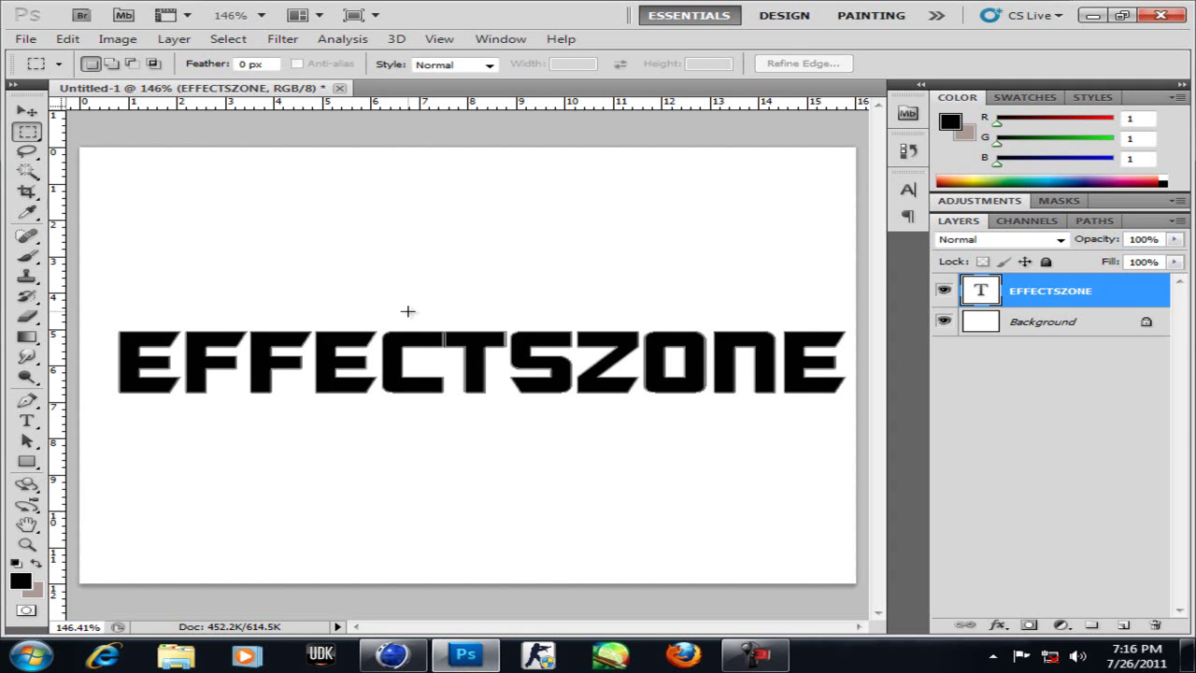
left_click(25, 39)
left_click(42, 56)
left_click(796, 157)
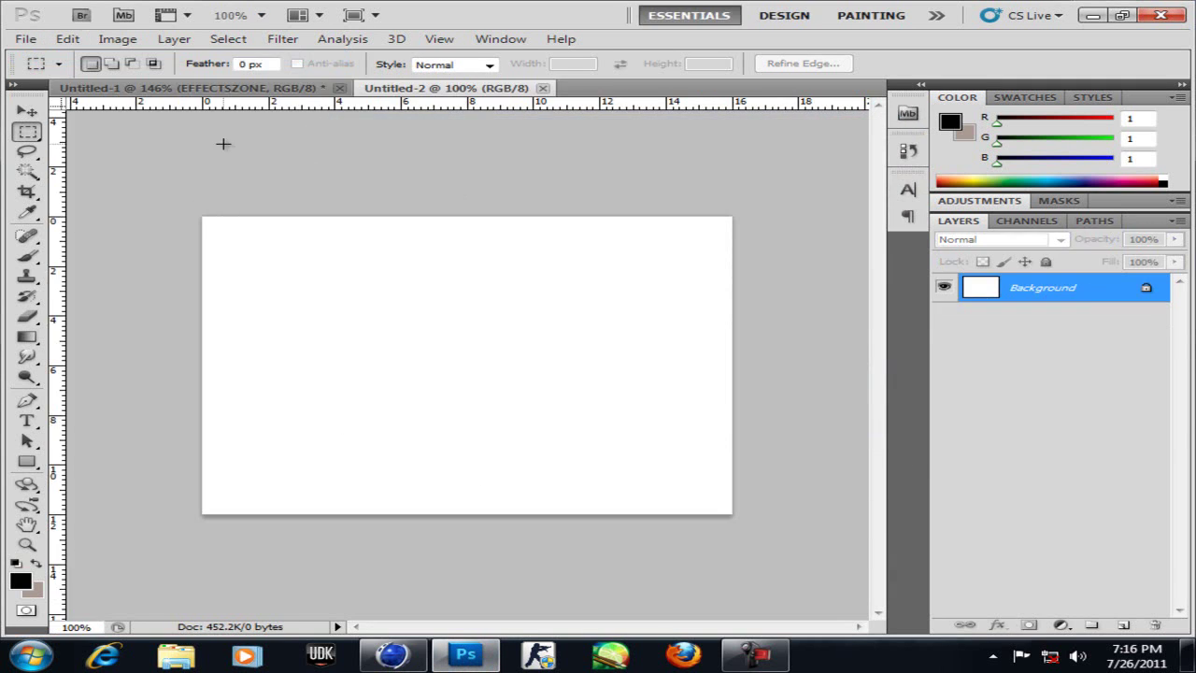
Step: Add a text layer containing the letter "a" in the Robofan Symbols font to place the Autobot symbol on the canvas
left_click(28, 421)
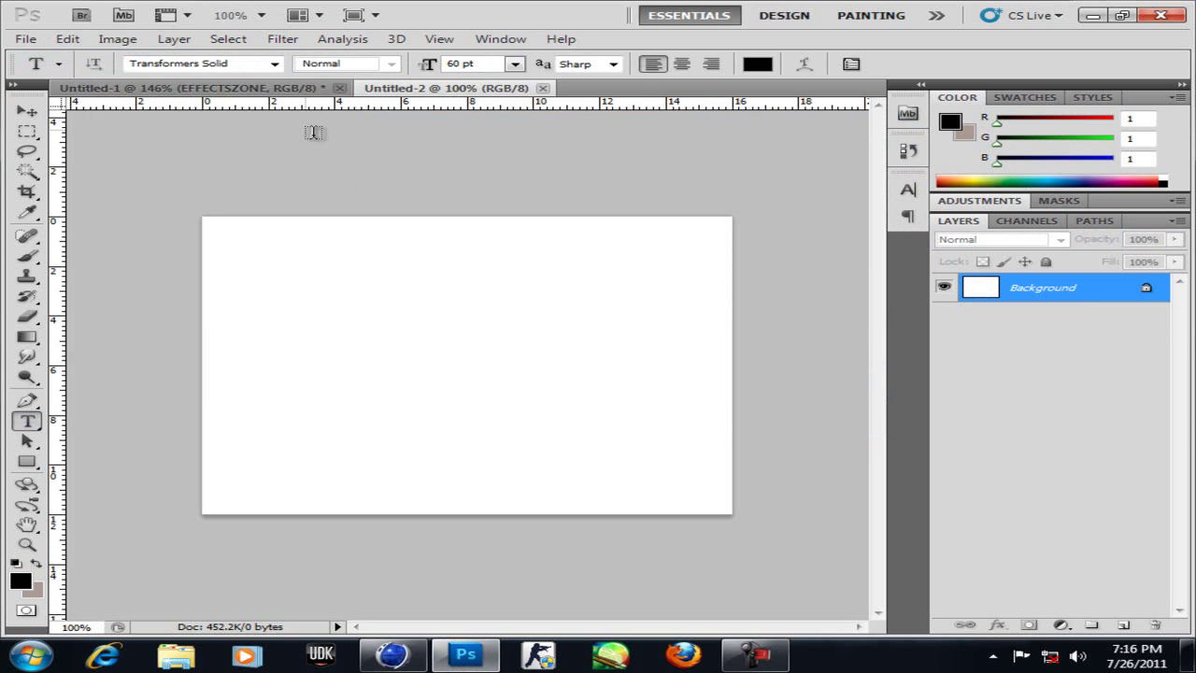
left_click(275, 64)
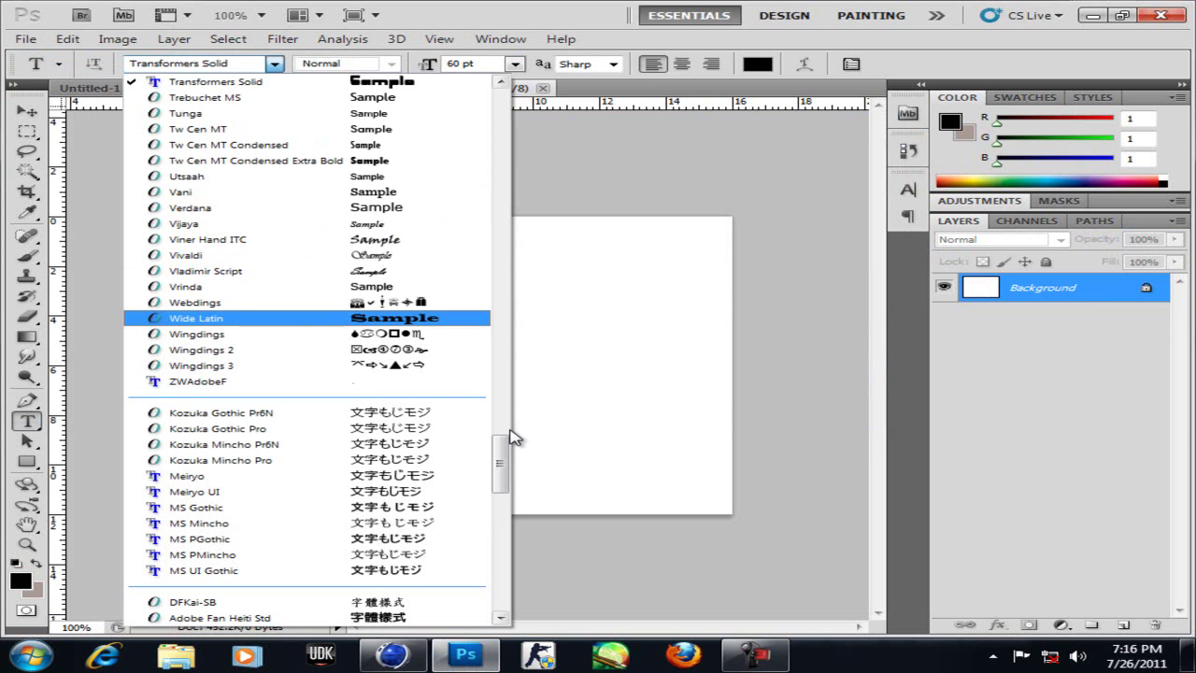
left_click_drag(502, 453, 508, 387)
left_click(324, 284)
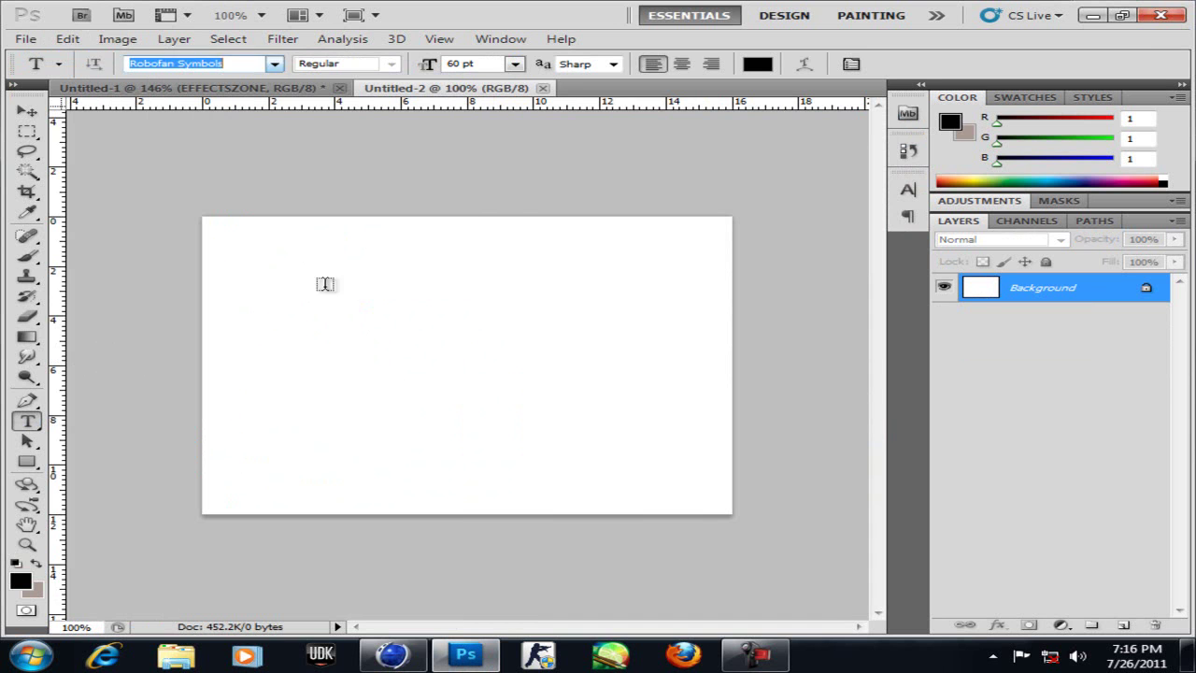
left_click(284, 346)
type("a")
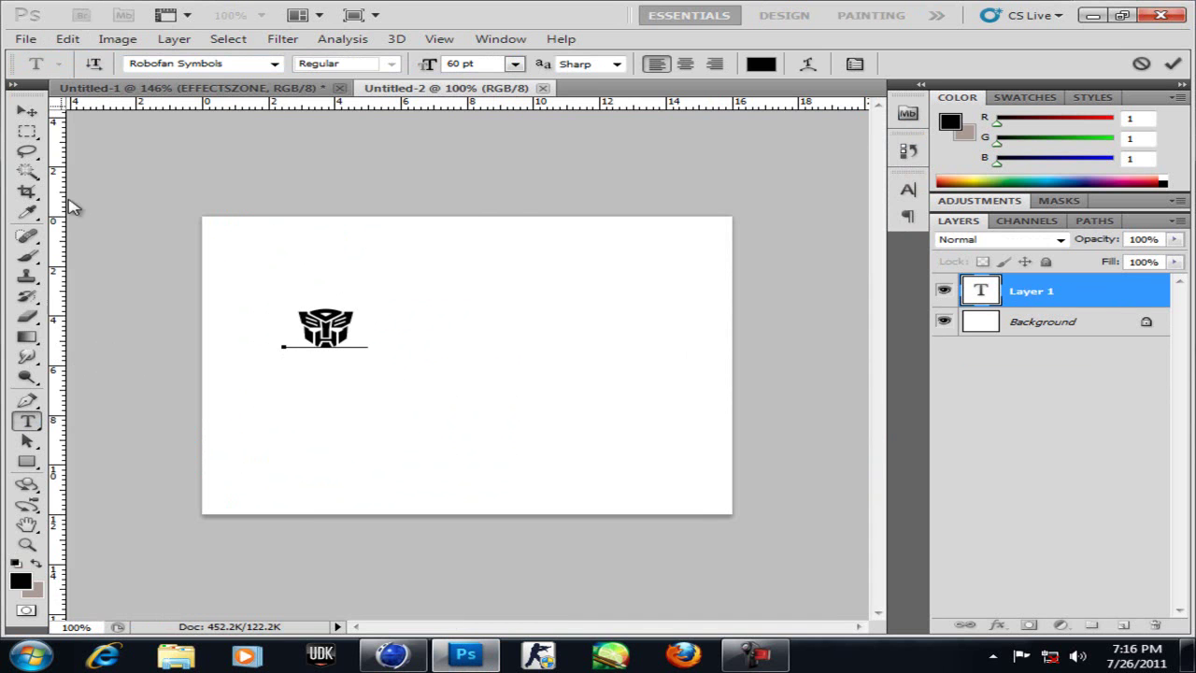
Step: Set the symbol character's font size to 72 pt
double_click(363, 333)
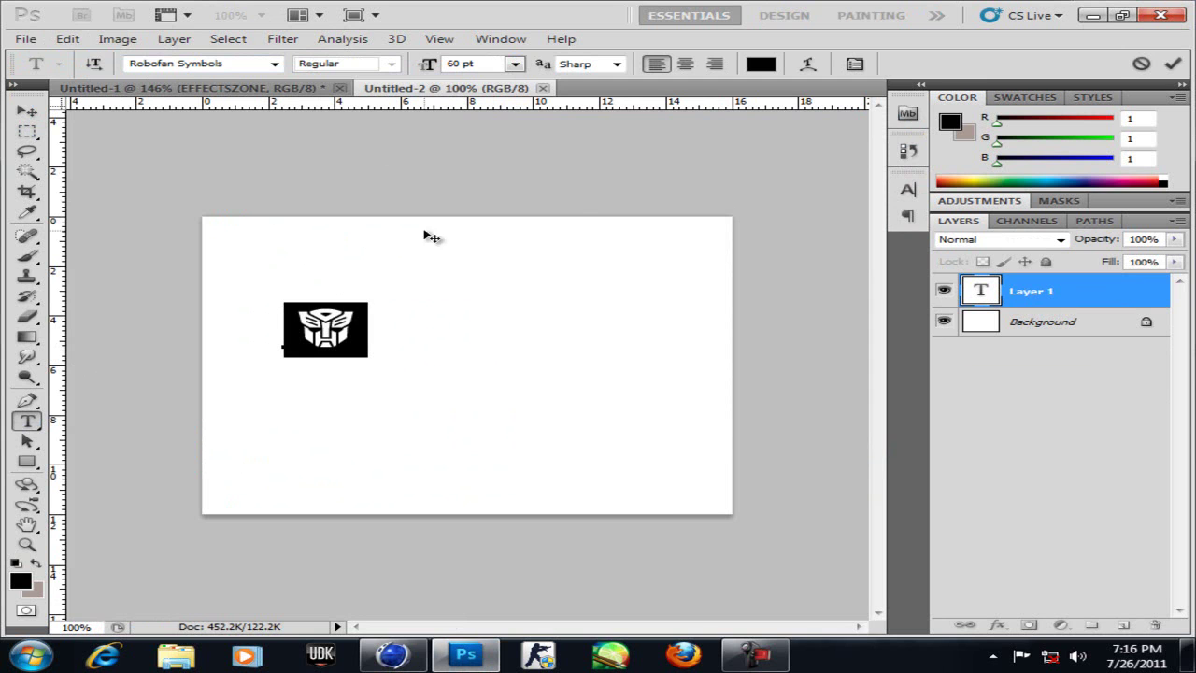
left_click(515, 64)
left_click(504, 364)
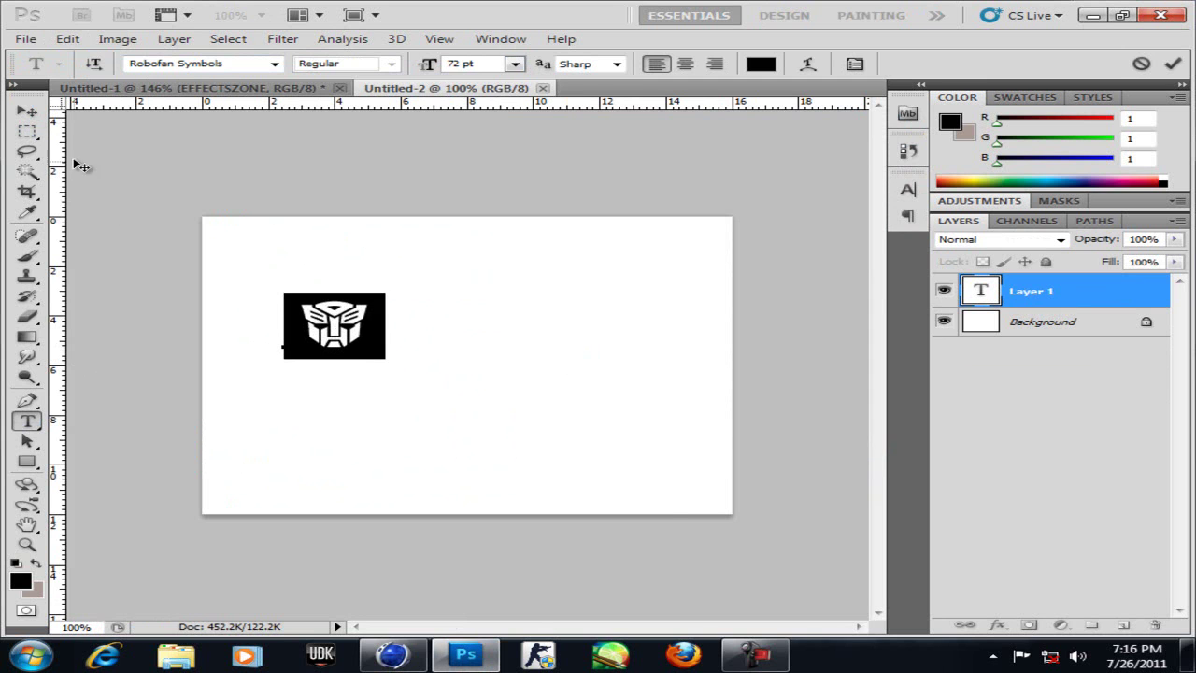
Step: Scale the symbol layer proportionally to about 349%, centre it on the canvas and apply the transformation
left_click(34, 110)
key("ctrl+t")
left_click_drag(384, 360, 507, 439, "alt+shift")
left_click_drag(411, 320, 552, 357)
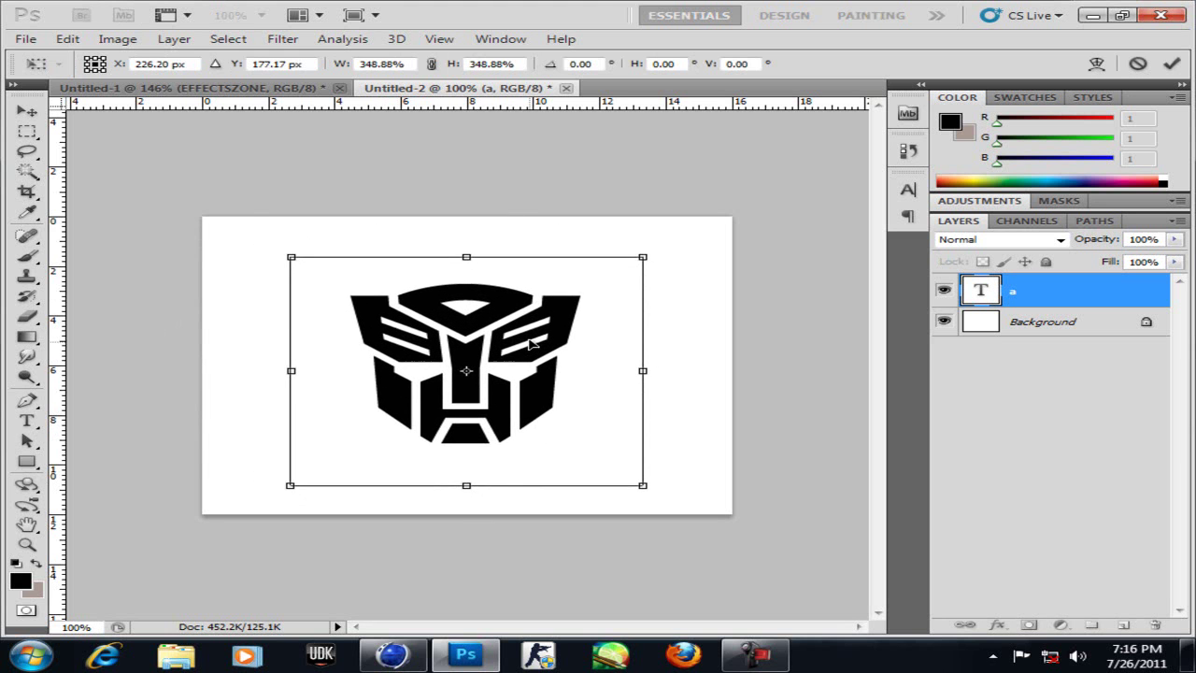
left_click(33, 109)
left_click(520, 261)
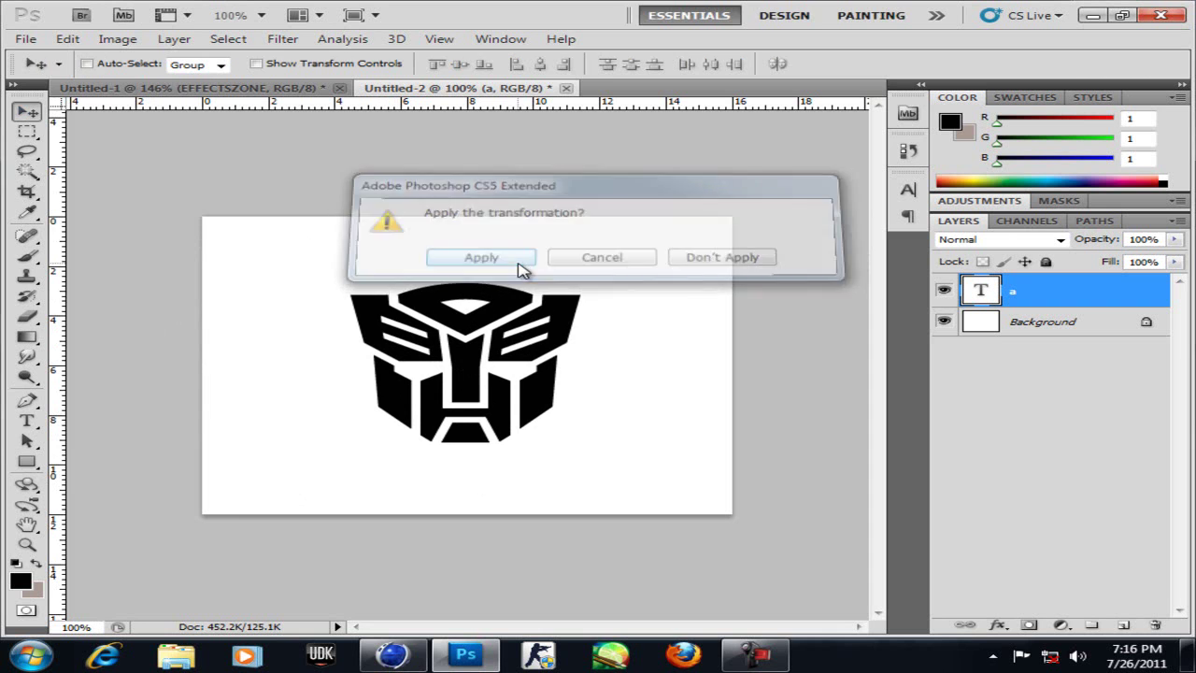
Step: Set the ruler origin at the canvas centre and create a work path from the symbol's text layer
left_click_drag(58, 101, 465, 365)
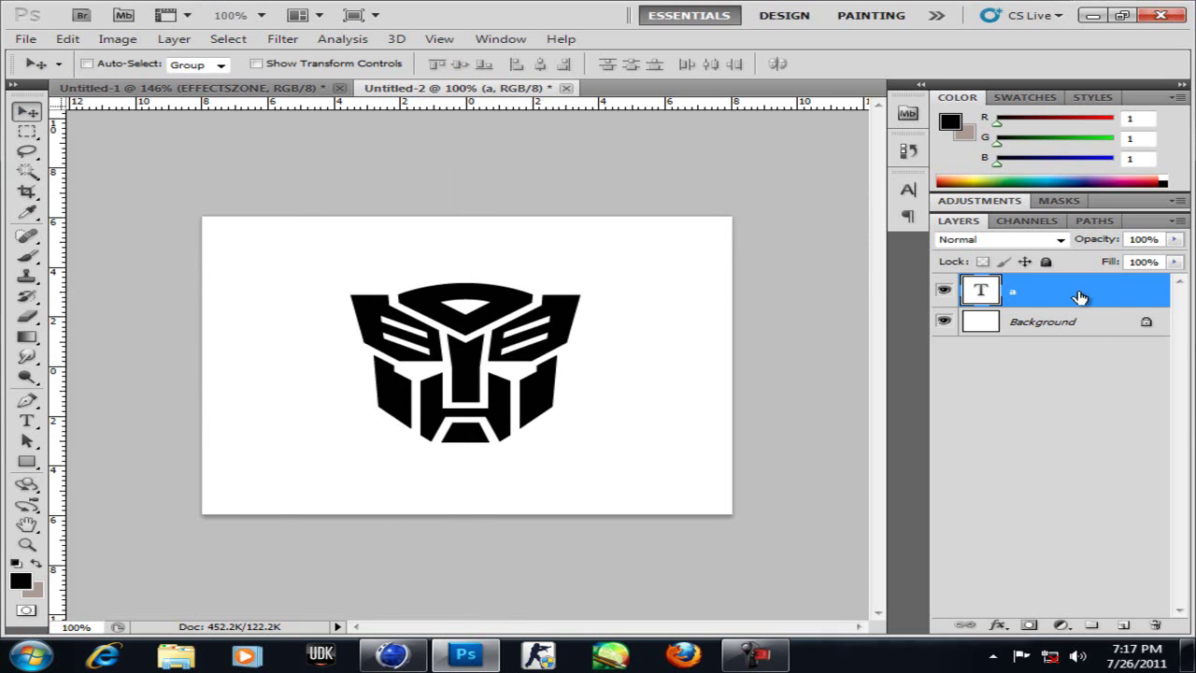
right_click(1061, 297)
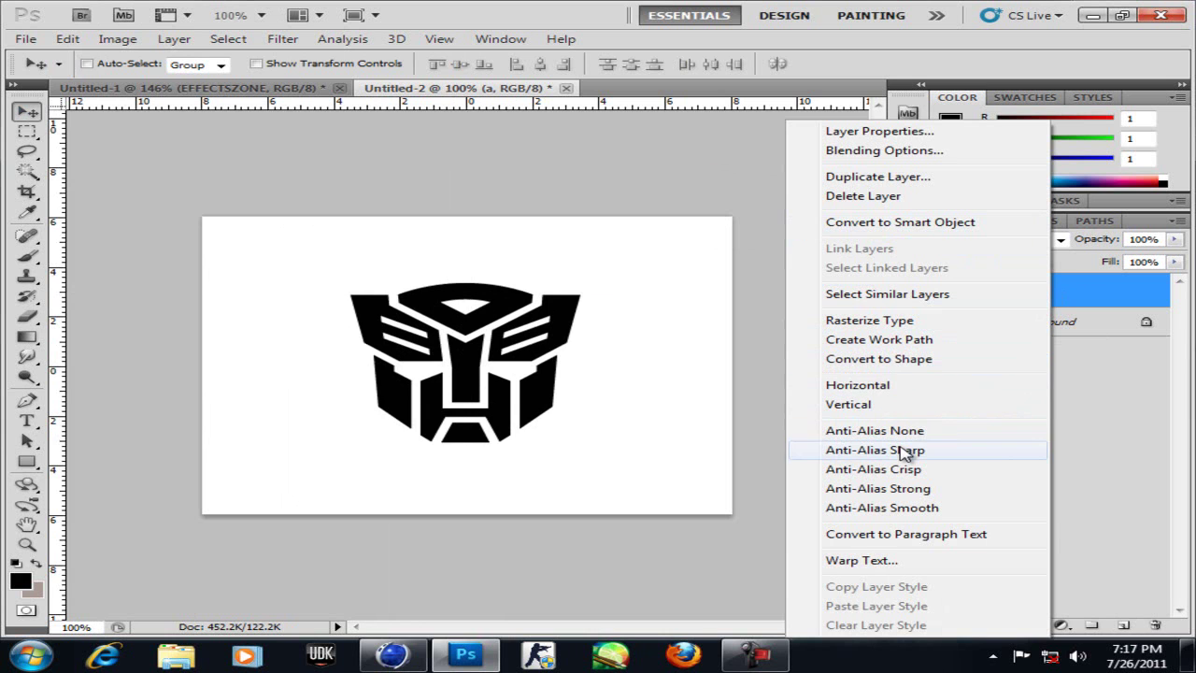
left_click(821, 340)
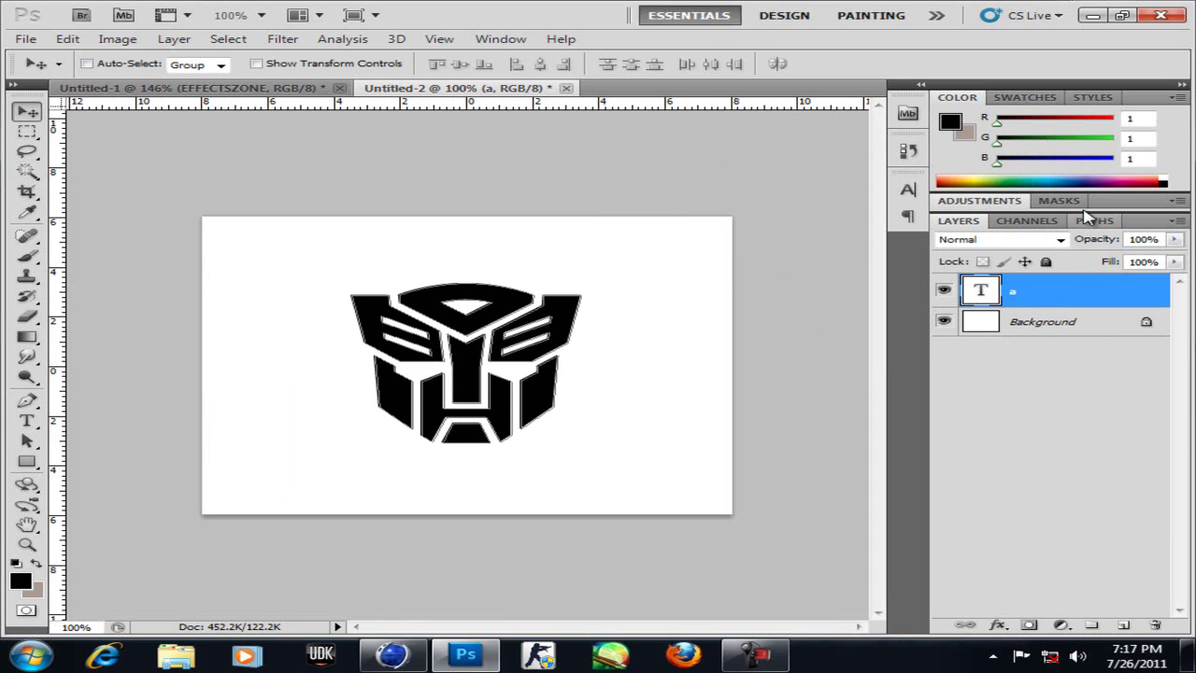
left_click(1095, 221)
left_click(953, 222)
Step: Export the symbol's work path to Illustrator format
left_click(21, 42)
mouse_move(88, 425)
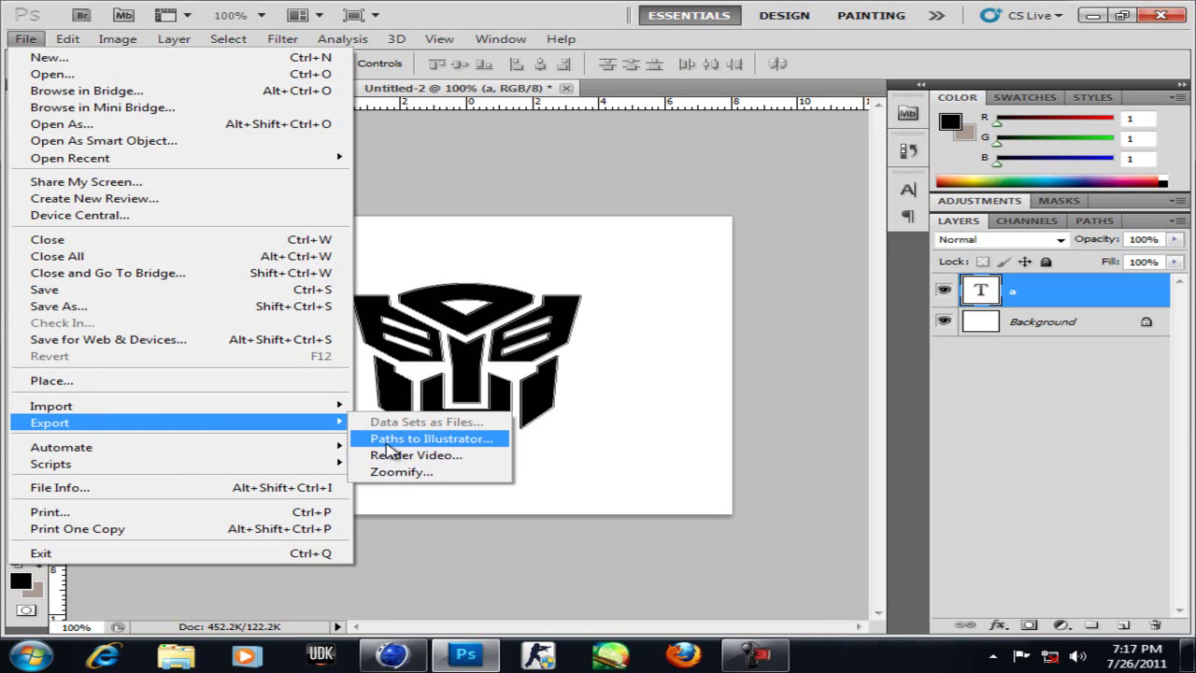
left_click(411, 439)
left_click(755, 250)
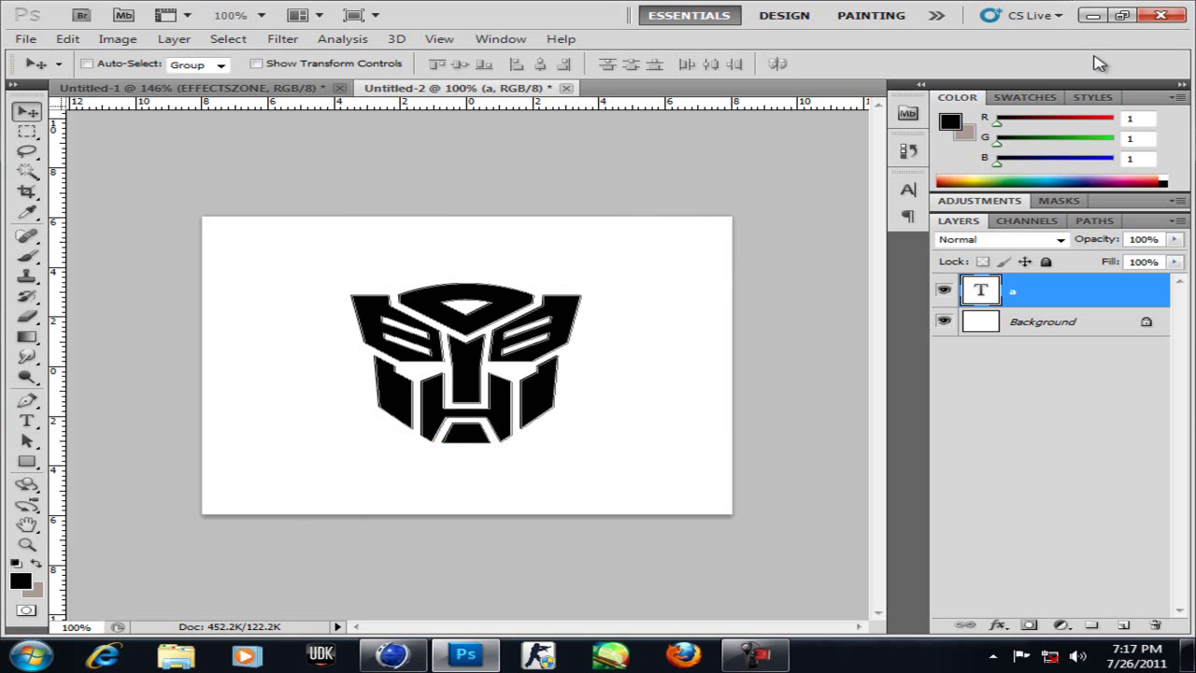
Step: Switch to CINEMA 4D and open the recent file auto.ai, accepting the Illustrator import at scale 5 centimeters with connected splines
left_click(472, 655)
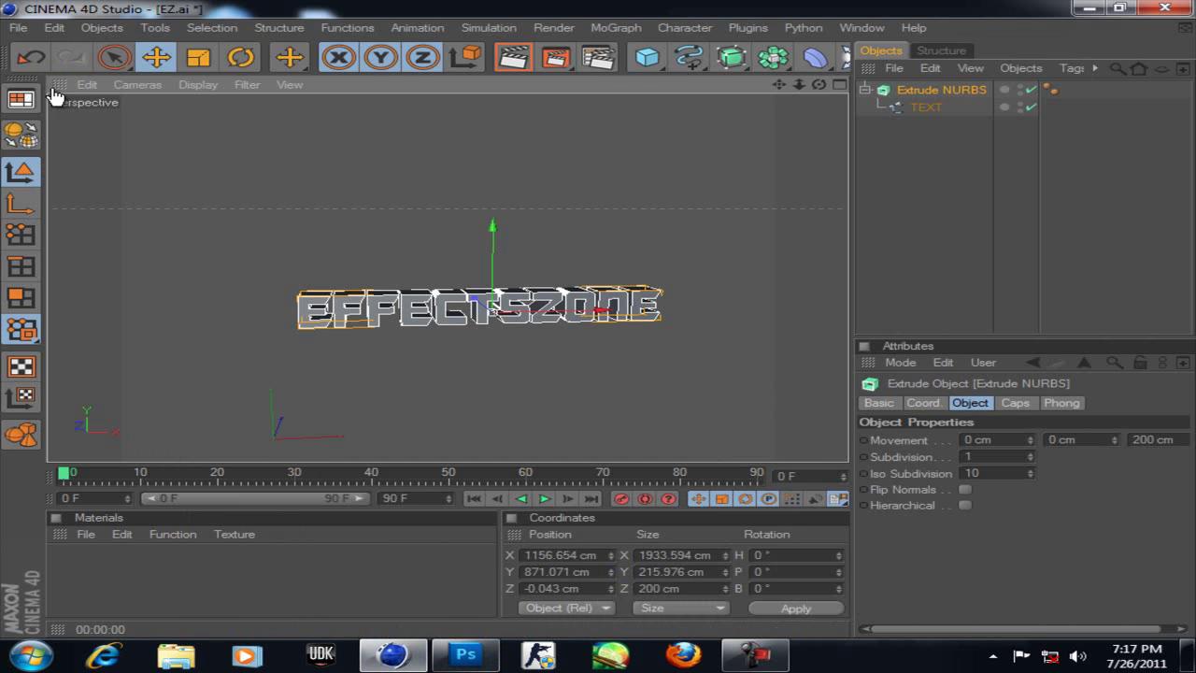
left_click(18, 27)
mouse_move(206, 268)
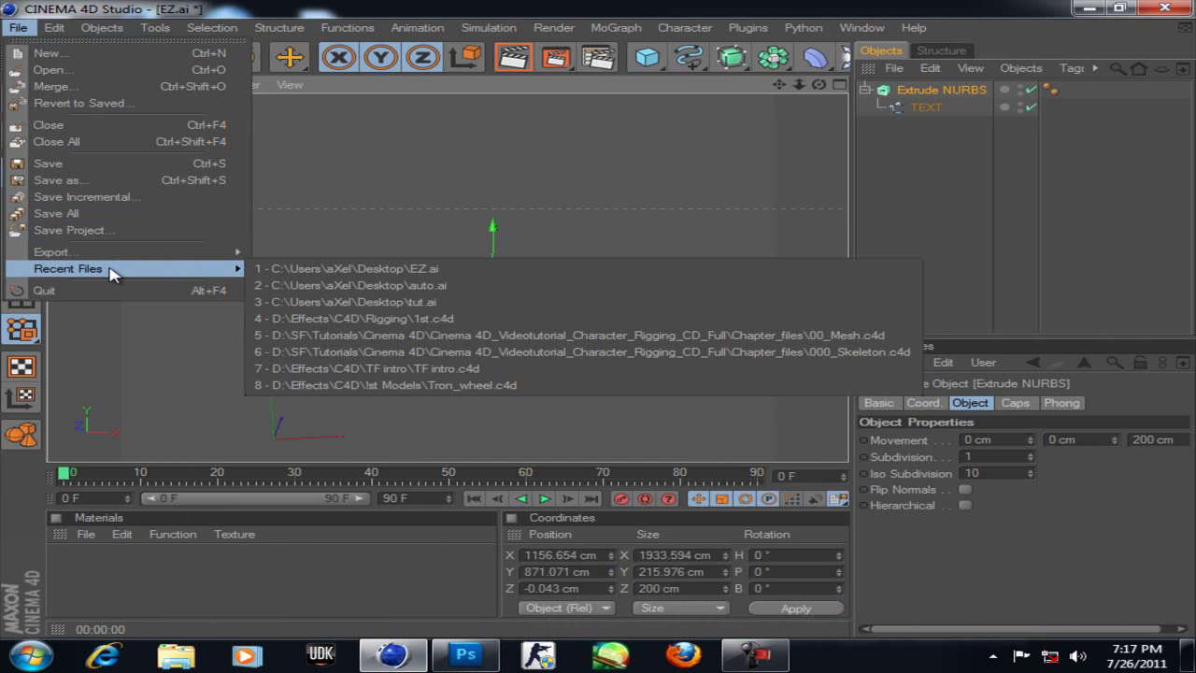
left_click(324, 270)
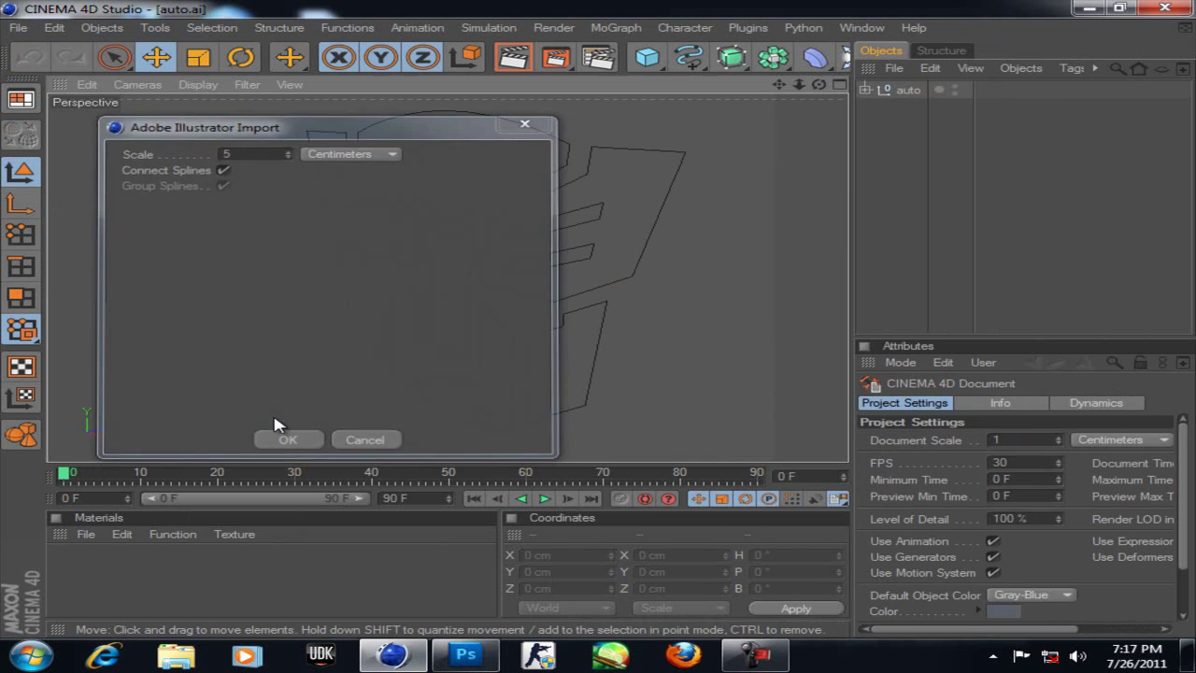
left_click(287, 440)
Step: Connect the auto group and all its path splines into one single spline, deleting the originals
scroll(691, 184, "down", 4)
left_click_drag(820, 85, 601, 327)
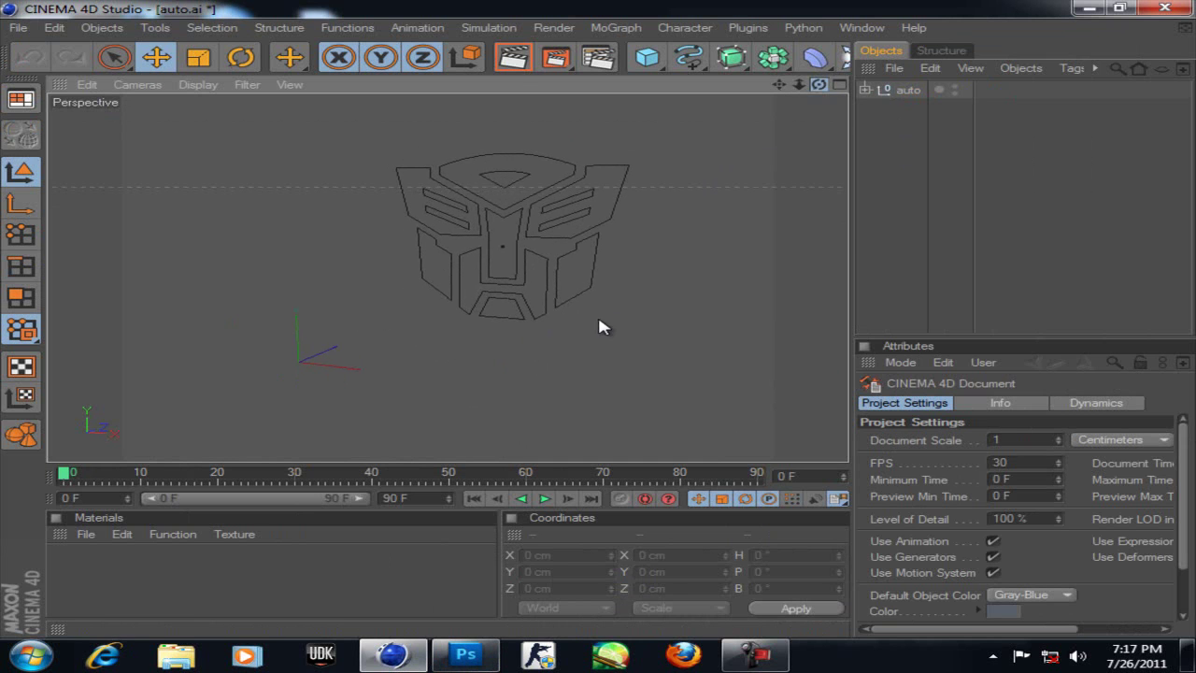
left_click(866, 90)
left_click_drag(902, 269, 902, 269)
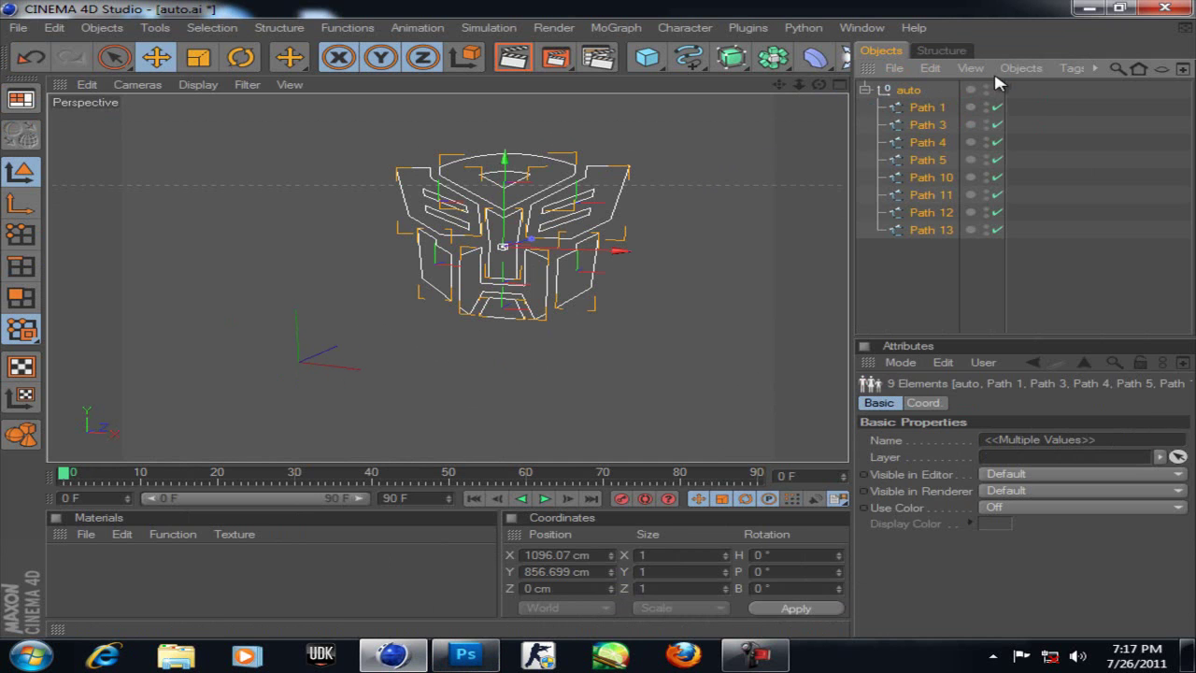
left_click(1021, 69)
left_click(1062, 219)
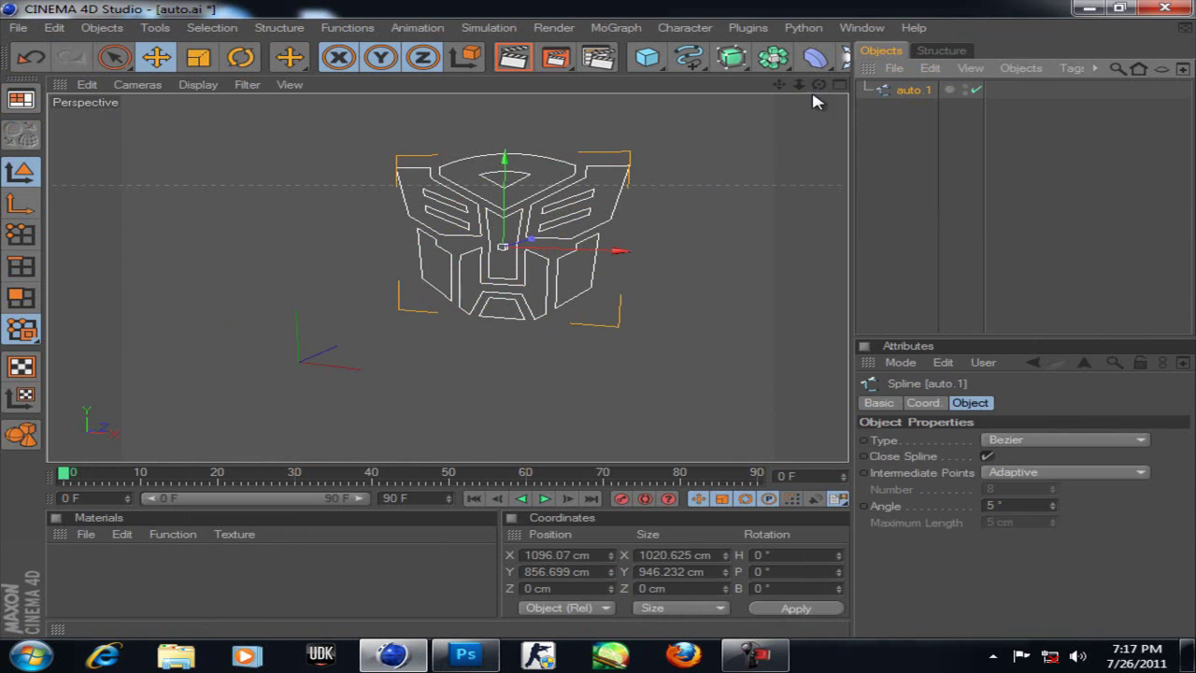
Step: Place the auto.1 spline under a new Extrude NURBS and set the extrusion movement along Z to 200 cm
left_click_drag(731, 56, 945, 91)
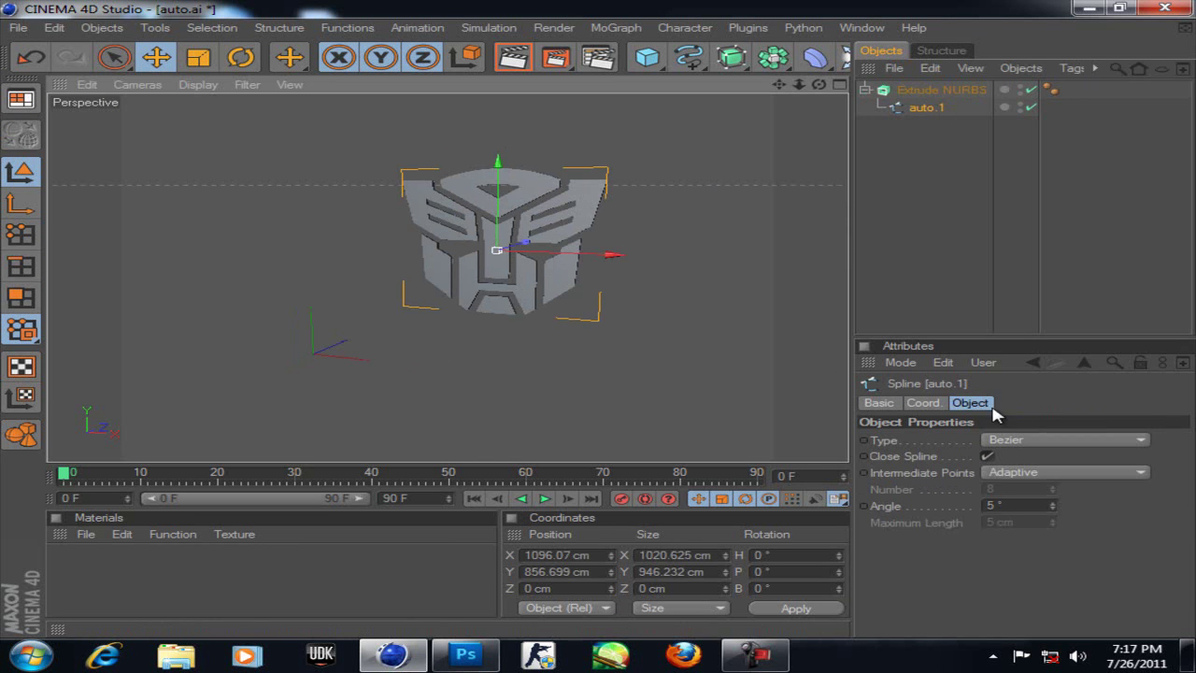
left_click(954, 92)
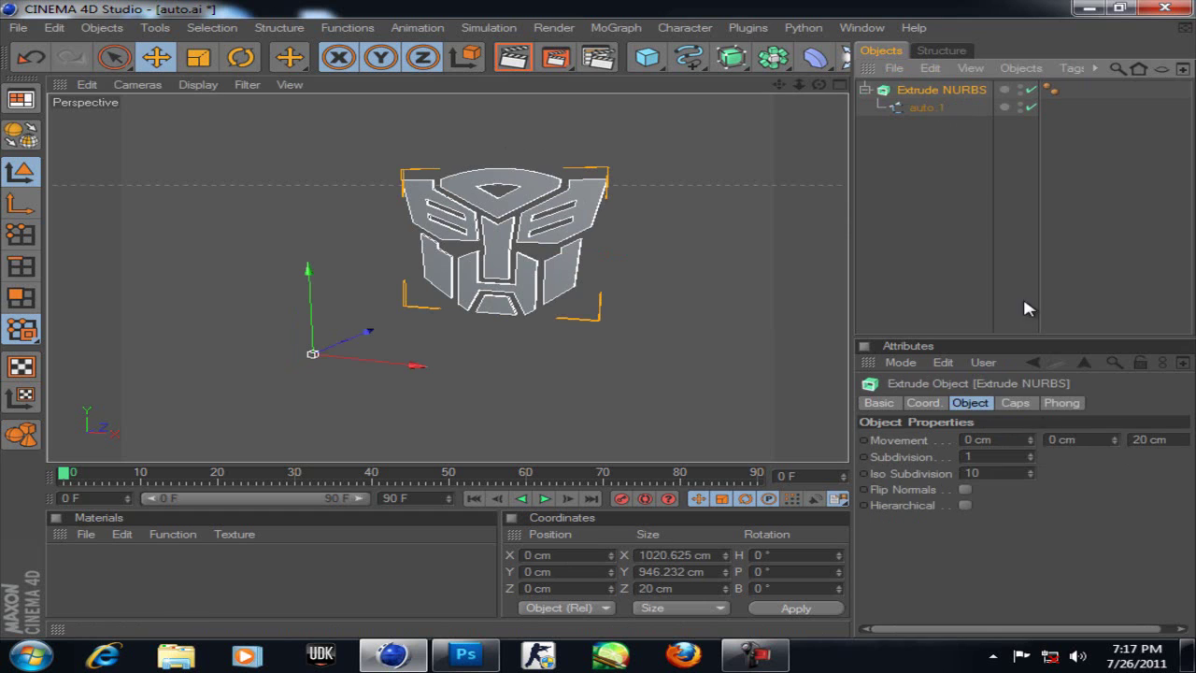
double_click(1131, 440)
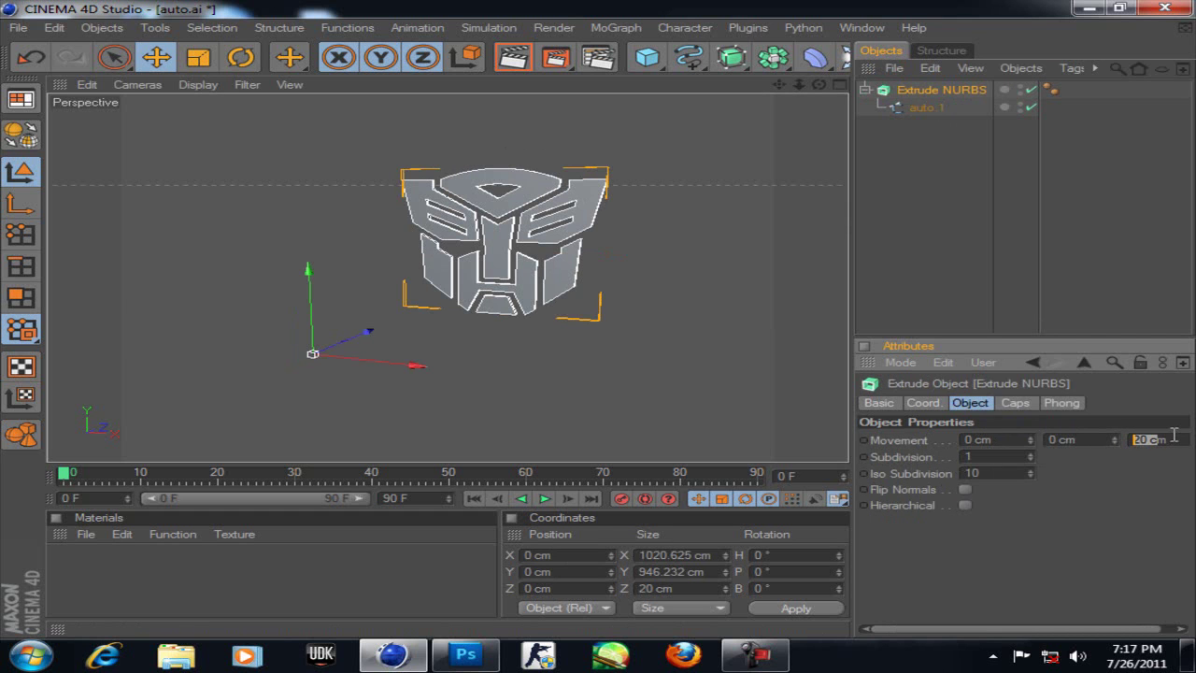
type("200")
key("Return")
scroll(619, 223, "up", 3)
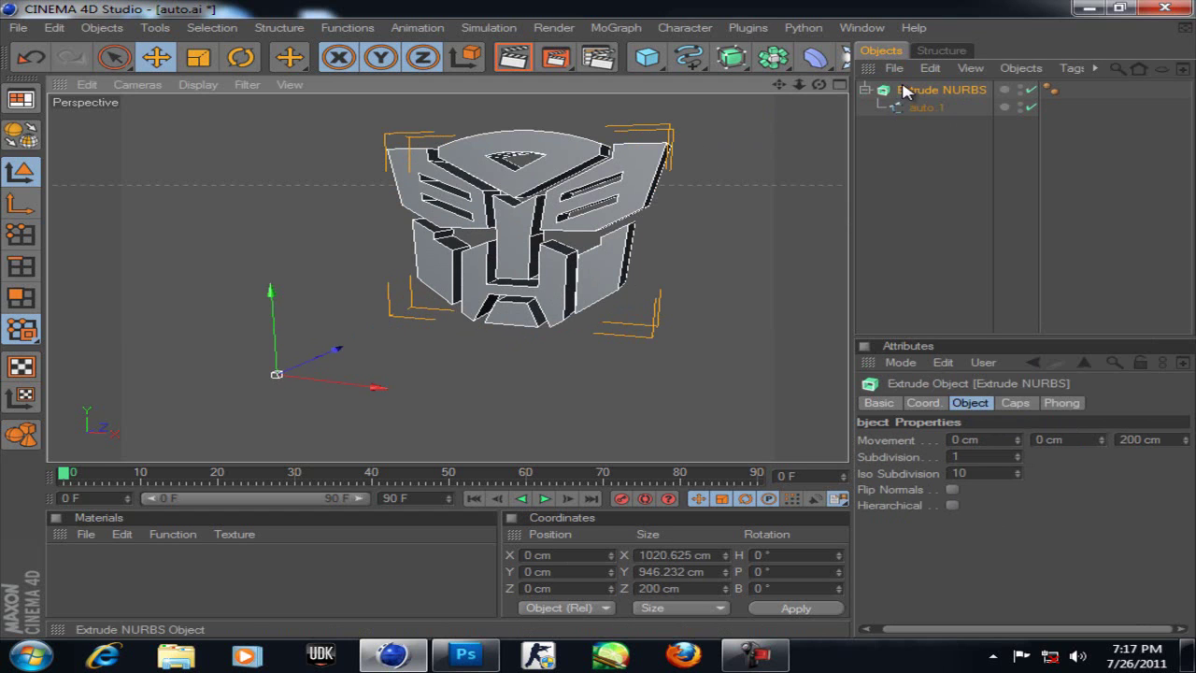
Step: Move only the Extrude NURBS object's axis to the middle of the symbol, at about X 1076 cm and Y 880 cm
left_click(21, 203)
left_click_drag(282, 300, 271, 136)
left_click_drag(359, 226, 596, 230)
left_click_drag(602, 326, 612, 327)
left_click_drag(510, 138, 672, 112)
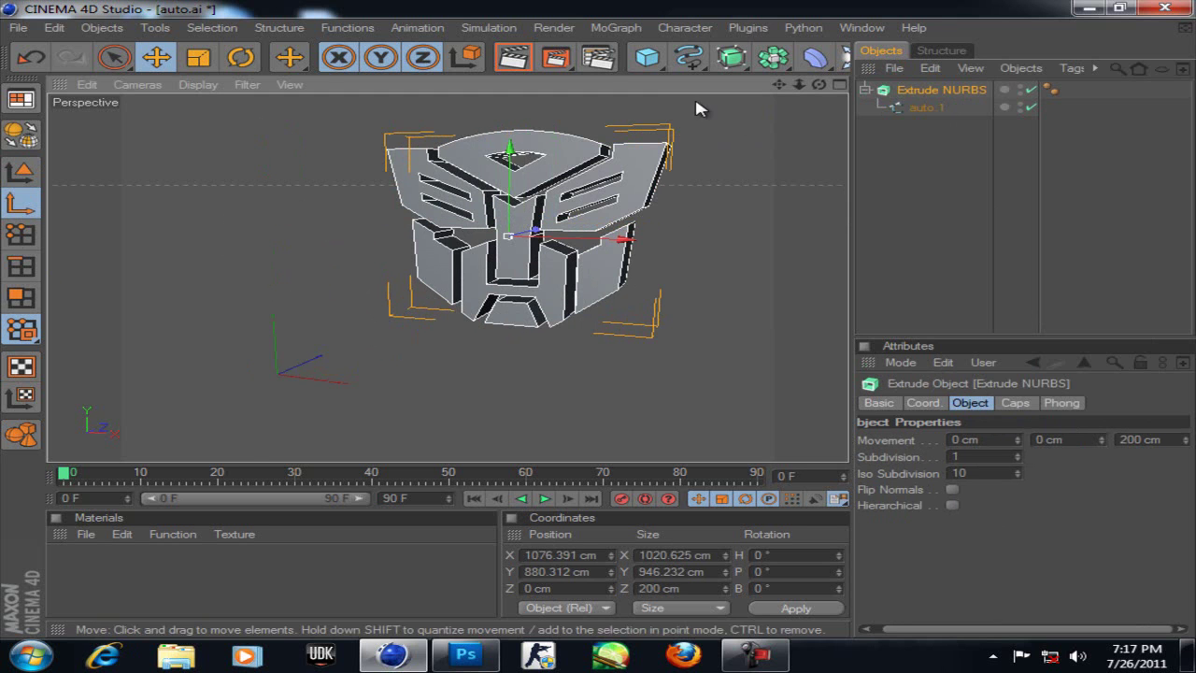
Step: View the extruded symbol from the front, render the perspective view as a preview and deselect the object
left_click_drag(818, 84, 767, 154)
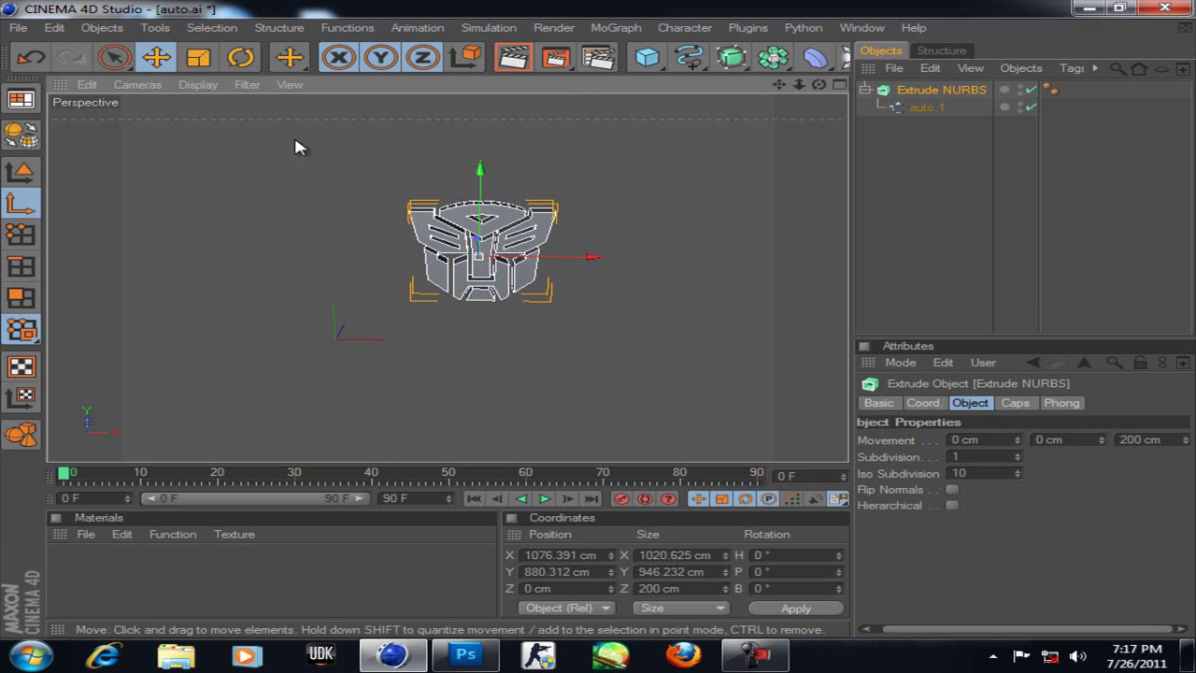
left_click(513, 58)
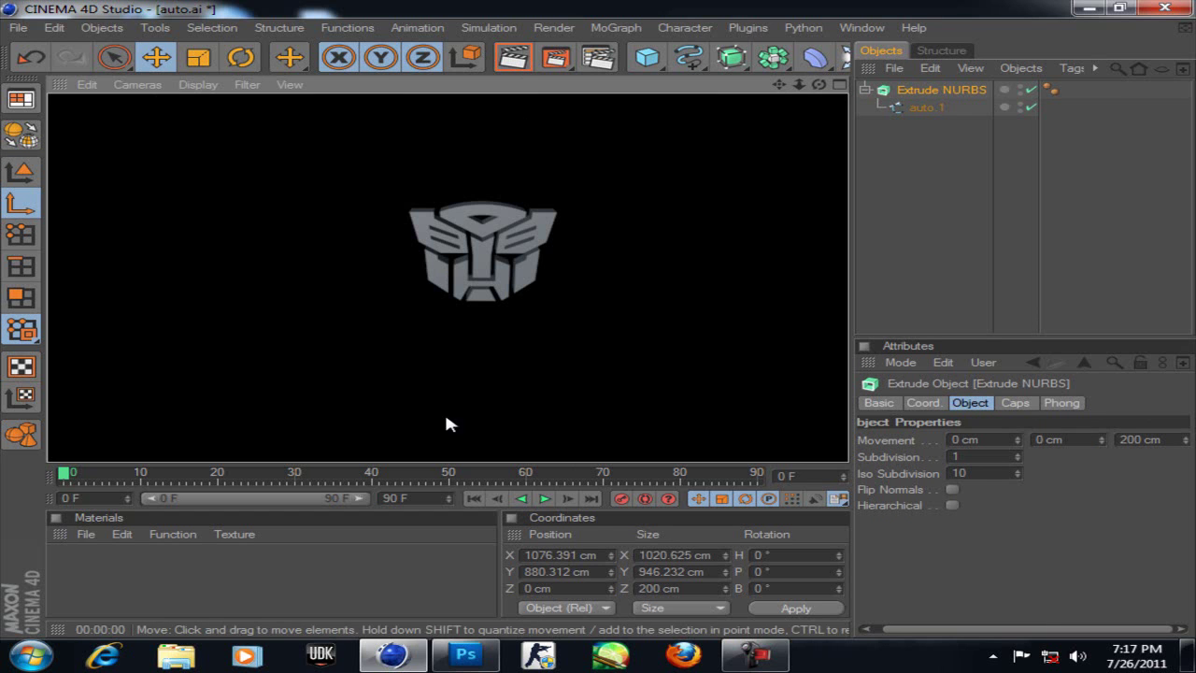
left_click(580, 275)
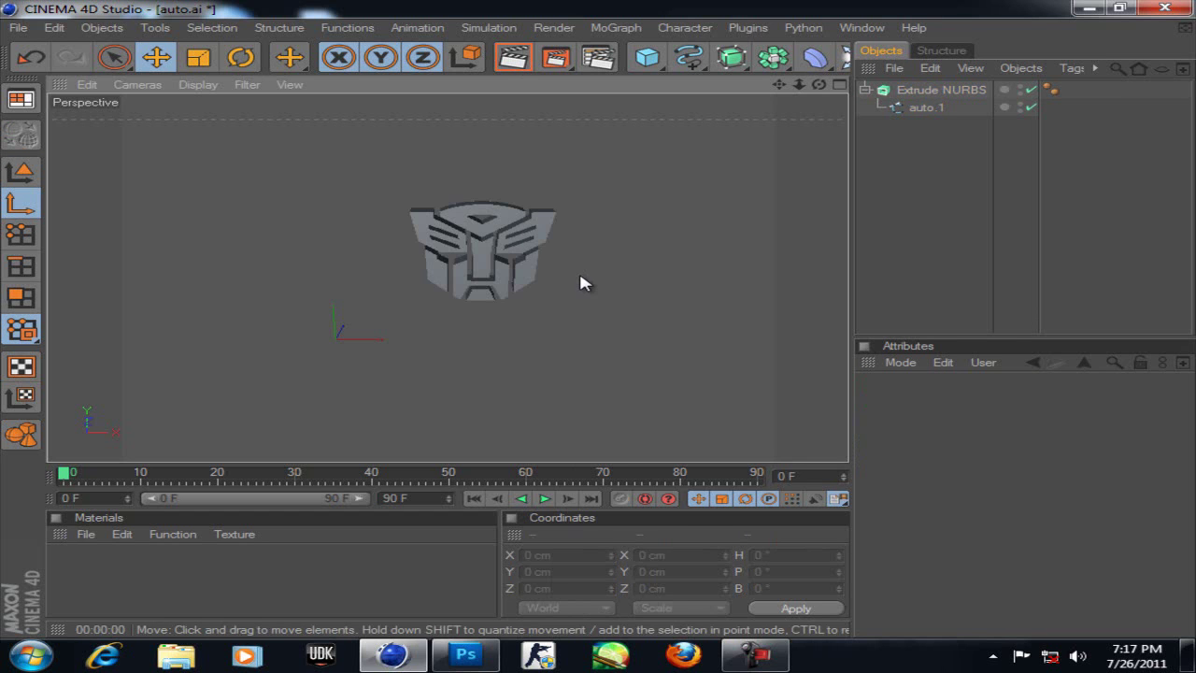